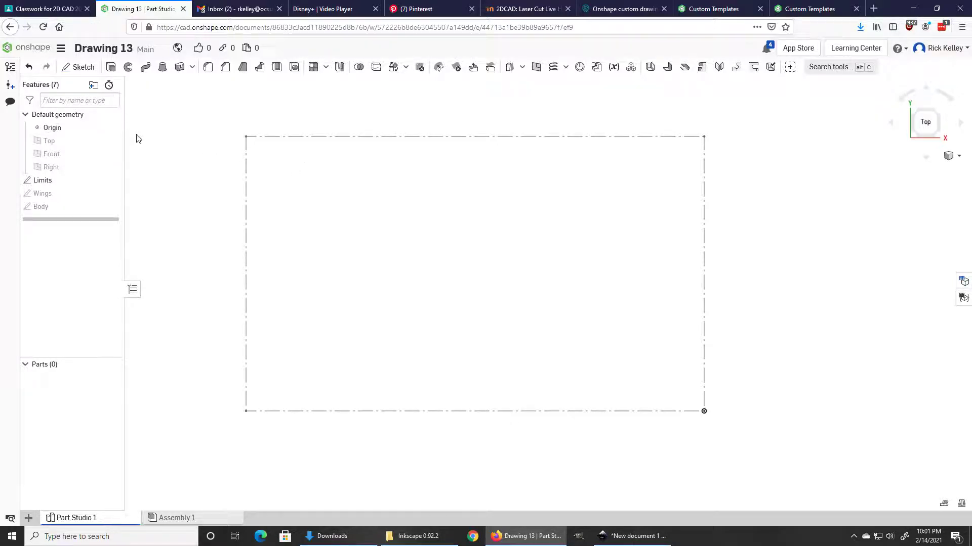
Step: Keep Millimeter as the workspace length unit and show the Limits sketch's 500 × 300 dimensions
{"action": "left_click", "coordinate": [61, 50]}
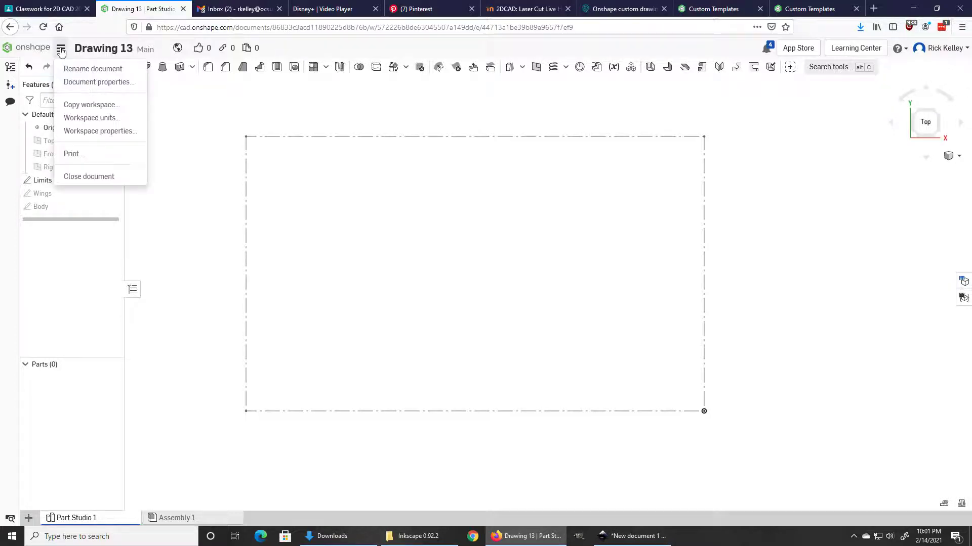
{"action": "left_click", "coordinate": [76, 119]}
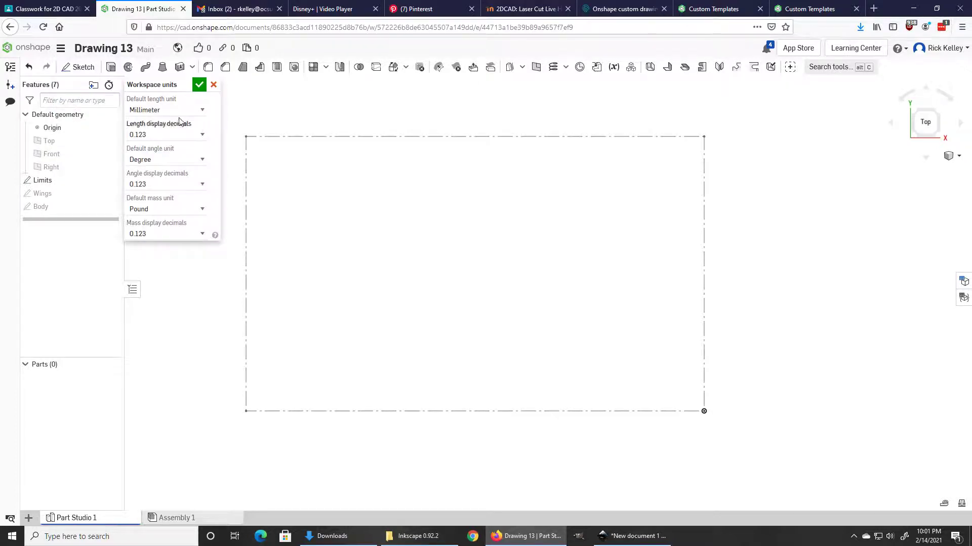
{"action": "left_click", "coordinate": [199, 112]}
{"action": "left_click", "coordinate": [200, 115]}
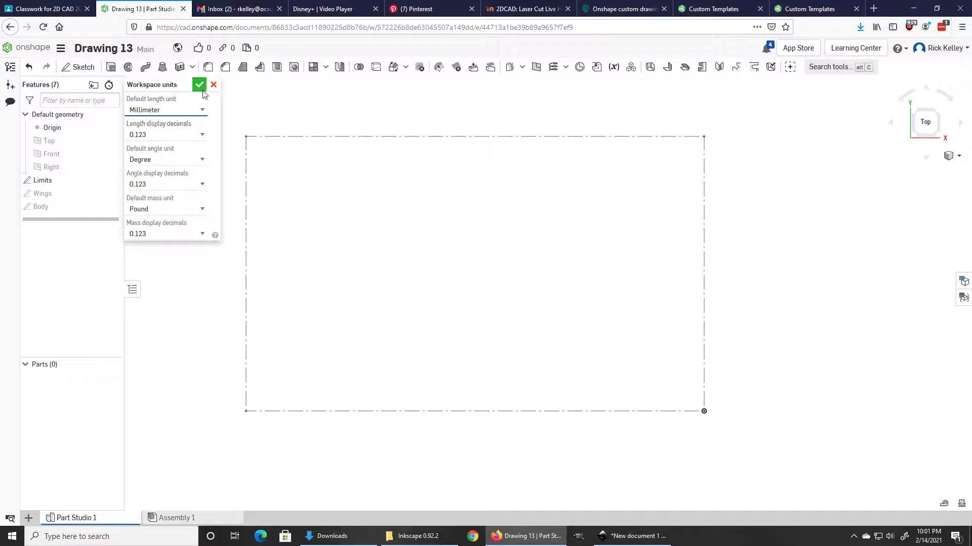
{"action": "left_click", "coordinate": [200, 86]}
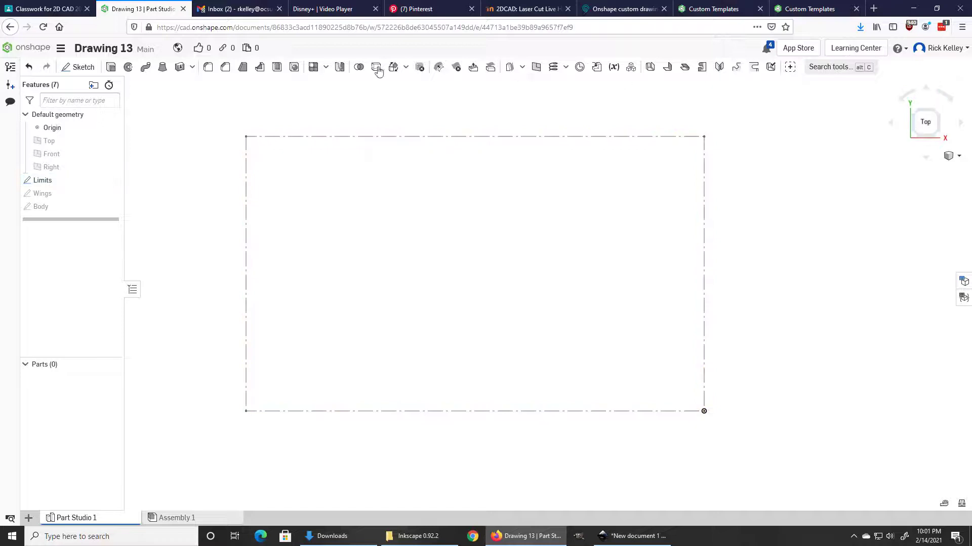
{"action": "right_click", "coordinate": [48, 186]}
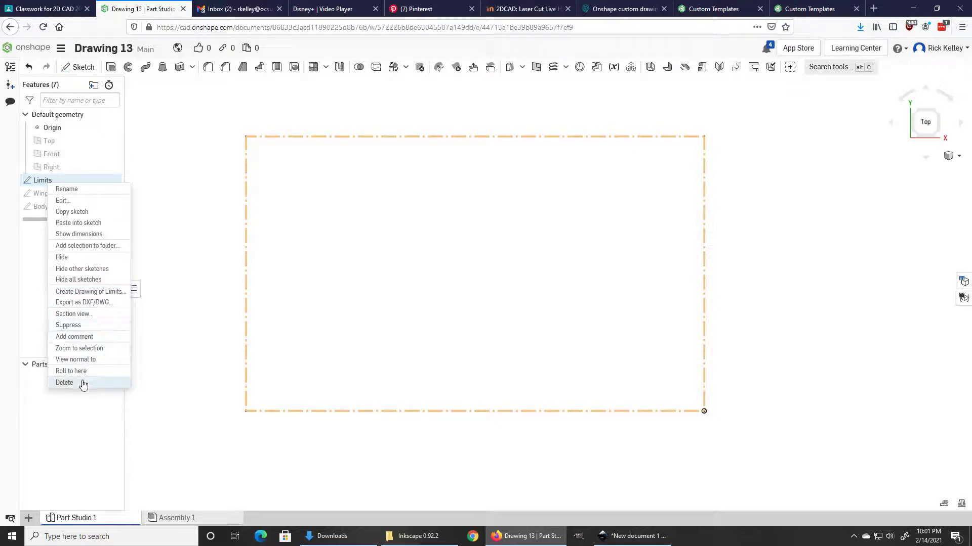
{"action": "left_click", "coordinate": [81, 235]}
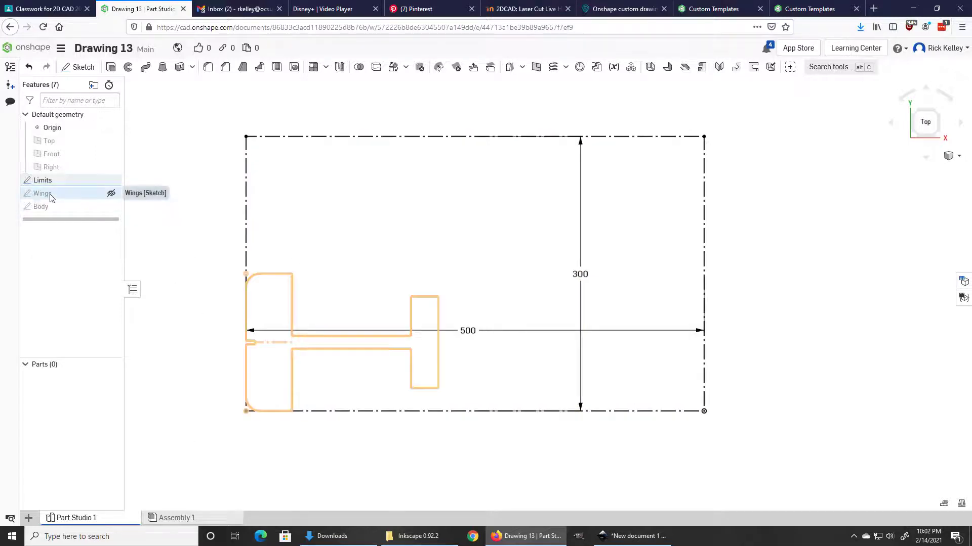
{"action": "double_click", "coordinate": [35, 197]}
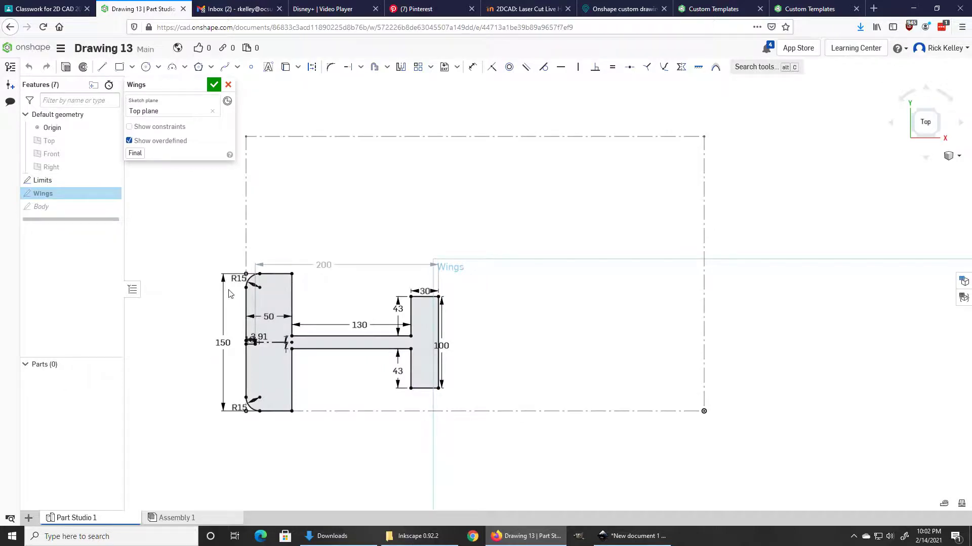
{"action": "scroll", "coordinate": [253, 355], "scroll_direction": "up", "scroll_amount": 4}
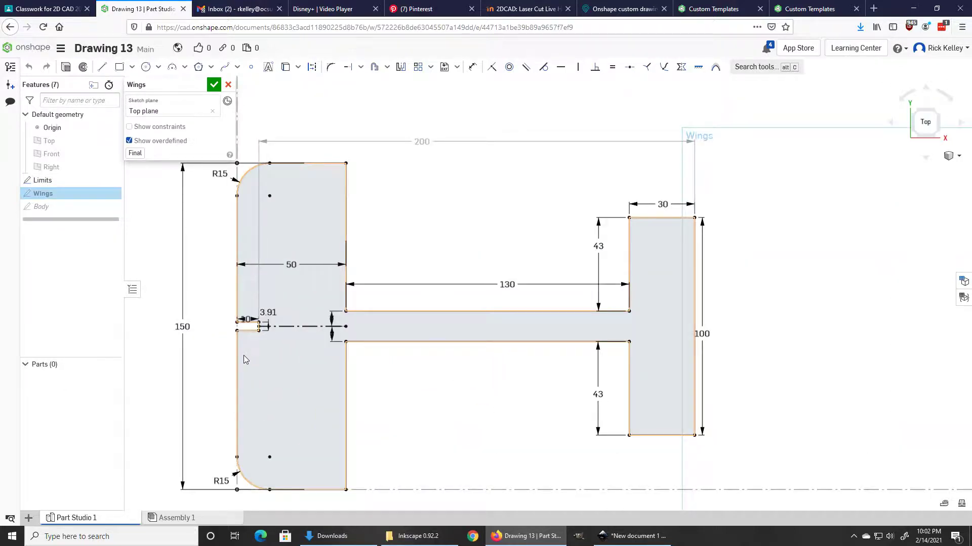
{"action": "scroll", "coordinate": [244, 355], "scroll_direction": "down", "scroll_amount": 1}
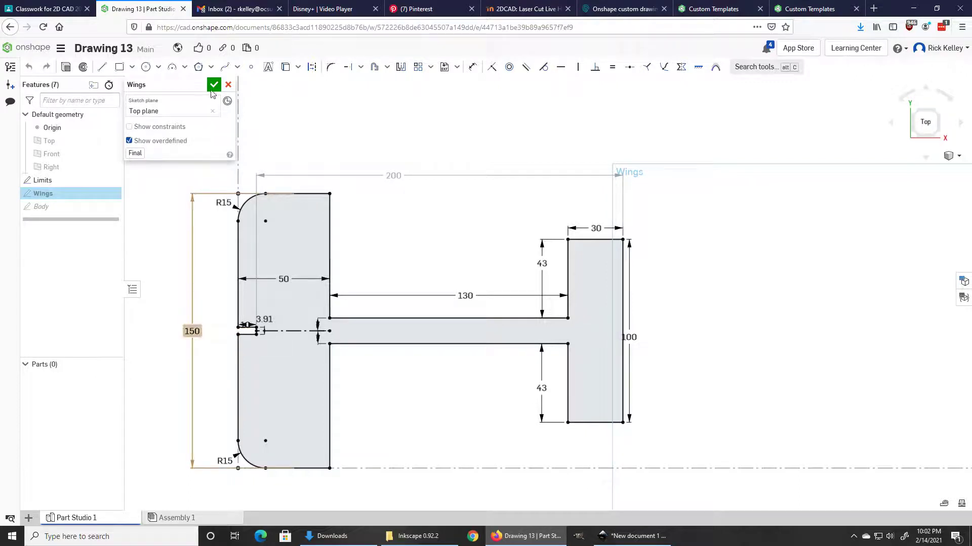
{"action": "left_click", "coordinate": [228, 85]}
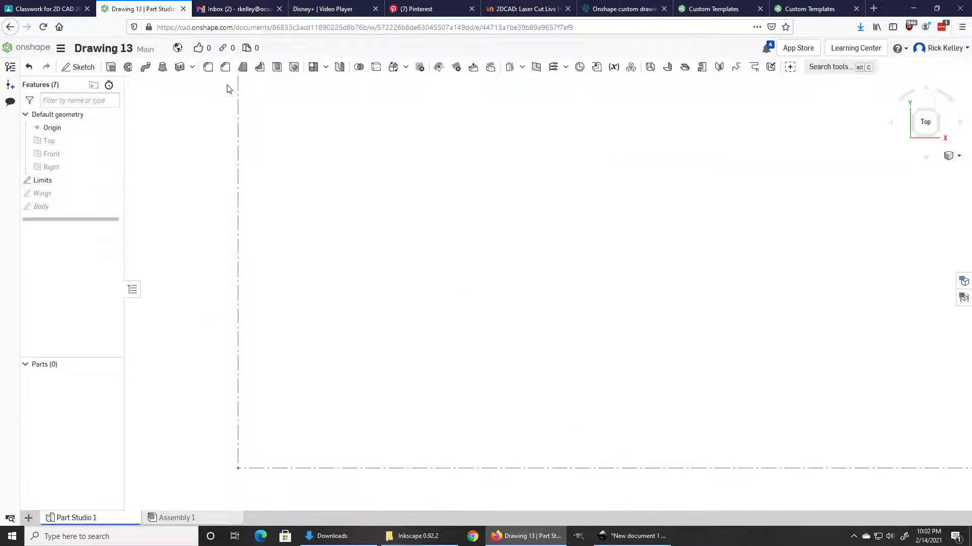
{"action": "double_click", "coordinate": [41, 207]}
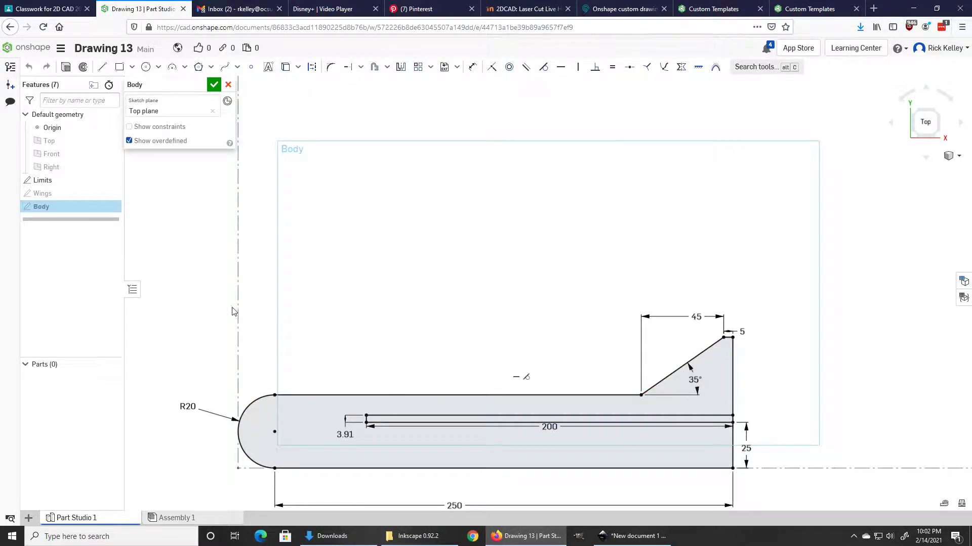
{"action": "left_click", "coordinate": [229, 85]}
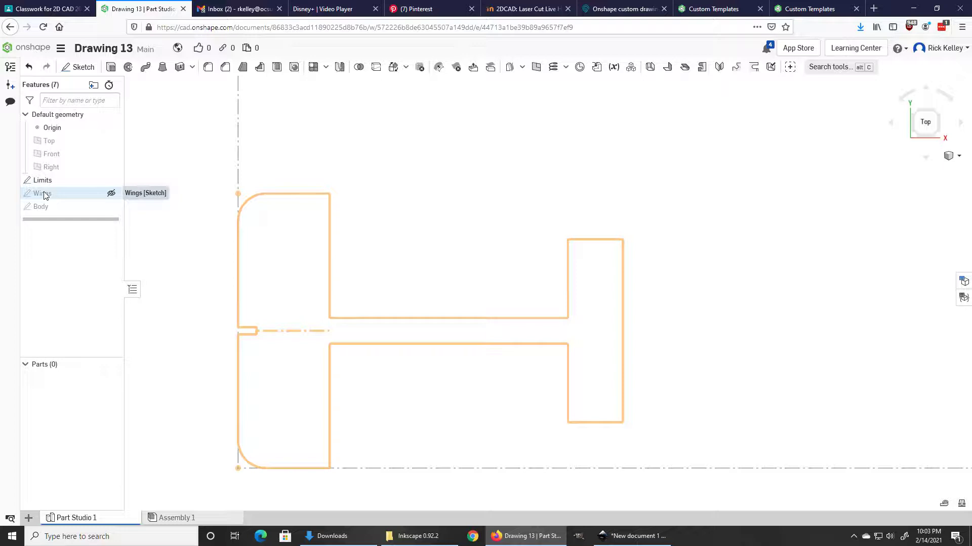
Step: Unhide the Wings and Body sketches, cancel a Wings DXF export, and return to Inkscape
{"action": "left_click", "coordinate": [111, 193]}
{"action": "left_click", "coordinate": [111, 207]}
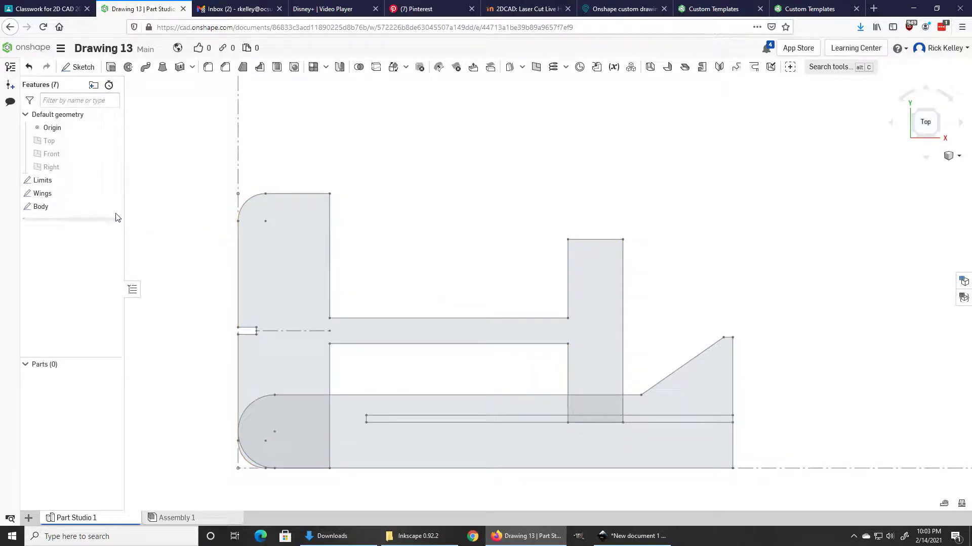
{"action": "right_click", "coordinate": [43, 193]}
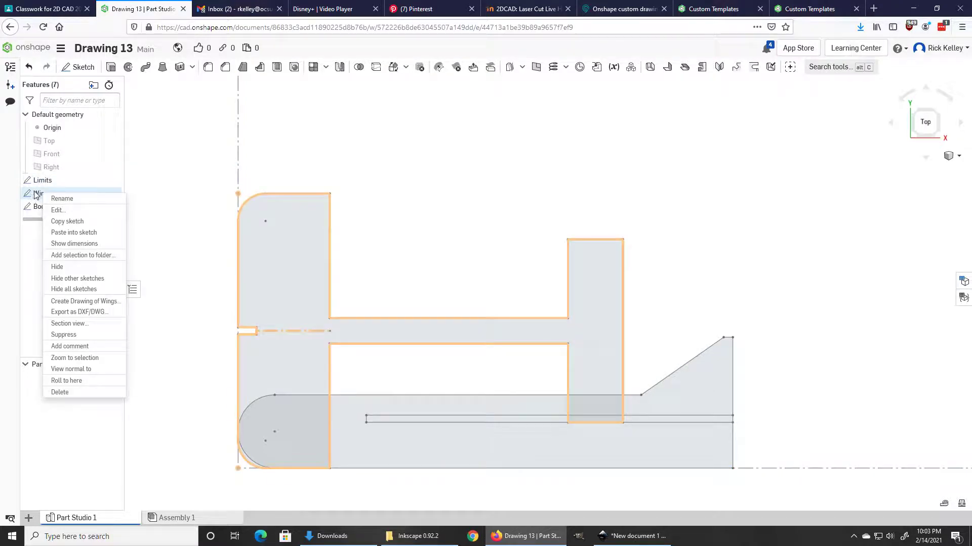
{"action": "left_click", "coordinate": [64, 312]}
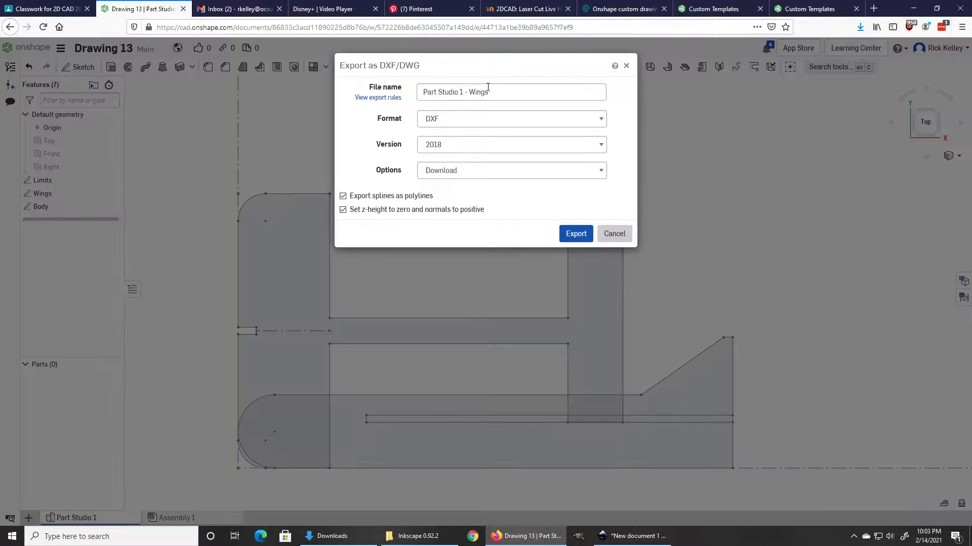
{"action": "left_click", "coordinate": [613, 235]}
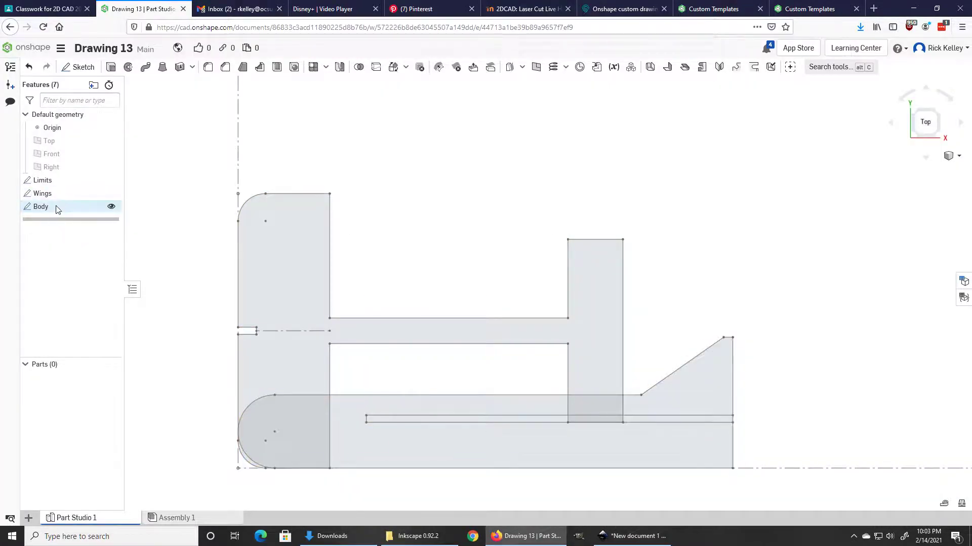
{"action": "left_click", "coordinate": [625, 540]}
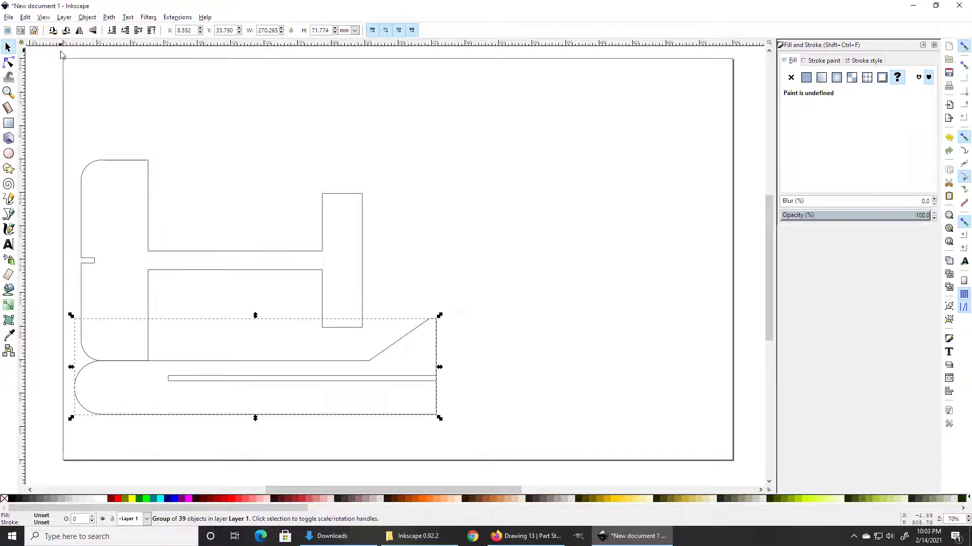
Step: In Document Properties, change the page width to 500 mm, keeping the 300 mm height
{"action": "left_click", "coordinate": [8, 17]}
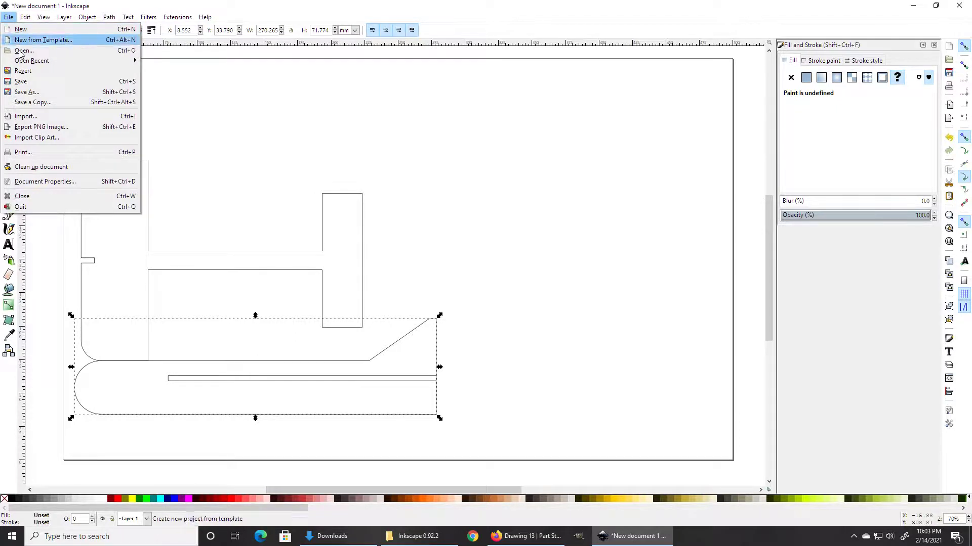
{"action": "left_click", "coordinate": [53, 181]}
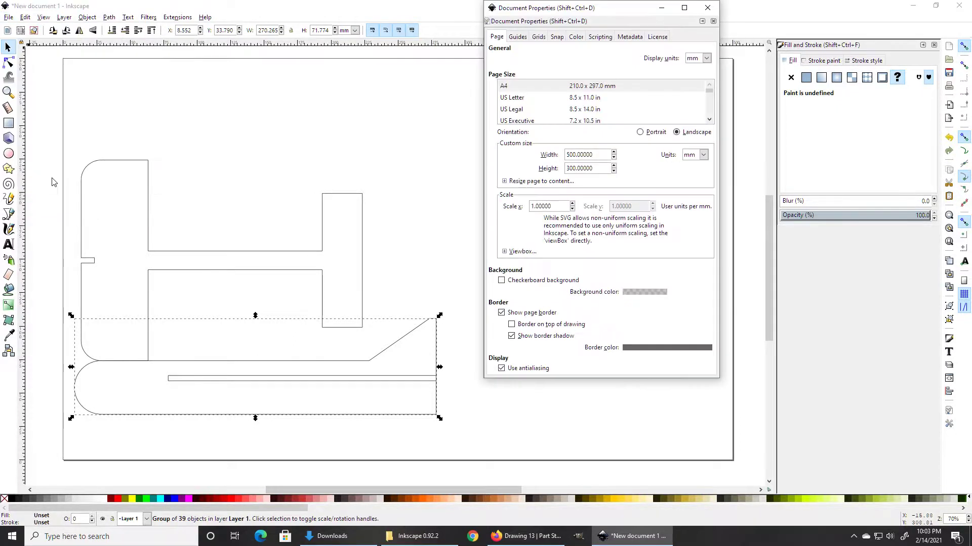
{"action": "left_click", "coordinate": [568, 154]}
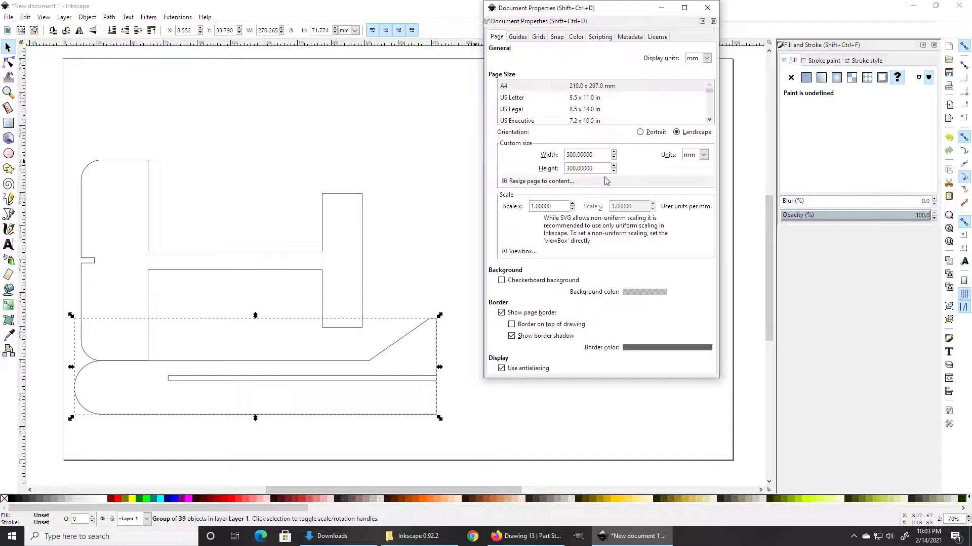
{"action": "key", "text": "Delete"}
{"action": "type", "text": "5"}
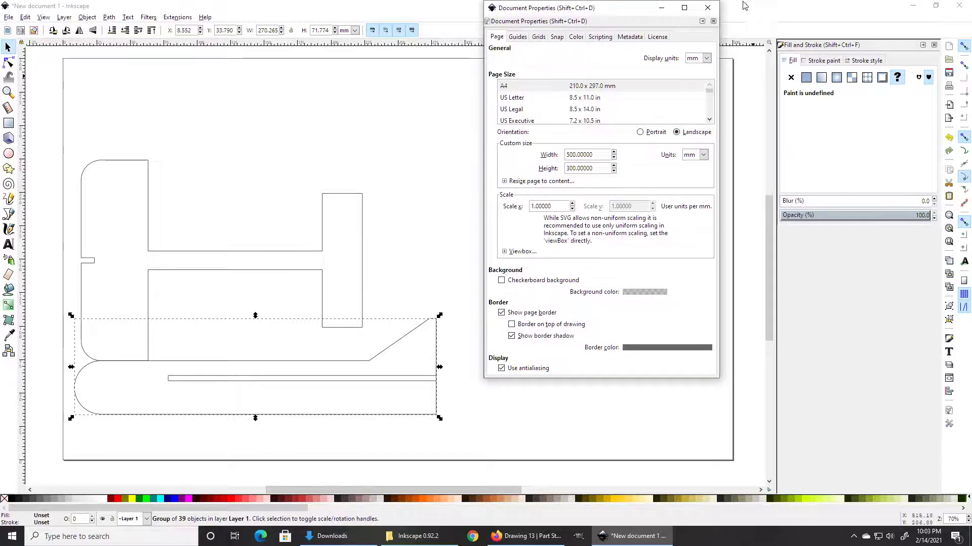
{"action": "left_click", "coordinate": [707, 8]}
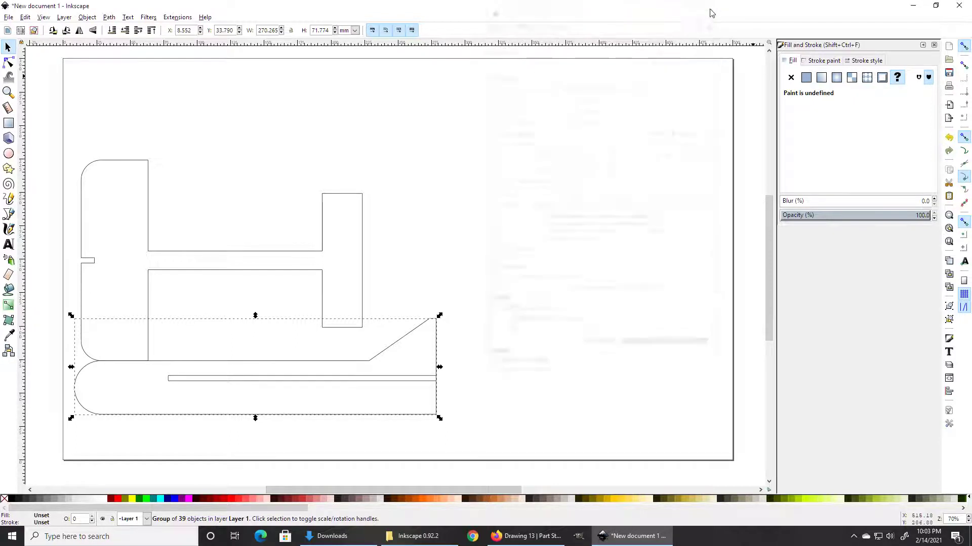
{"action": "left_click", "coordinate": [8, 17]}
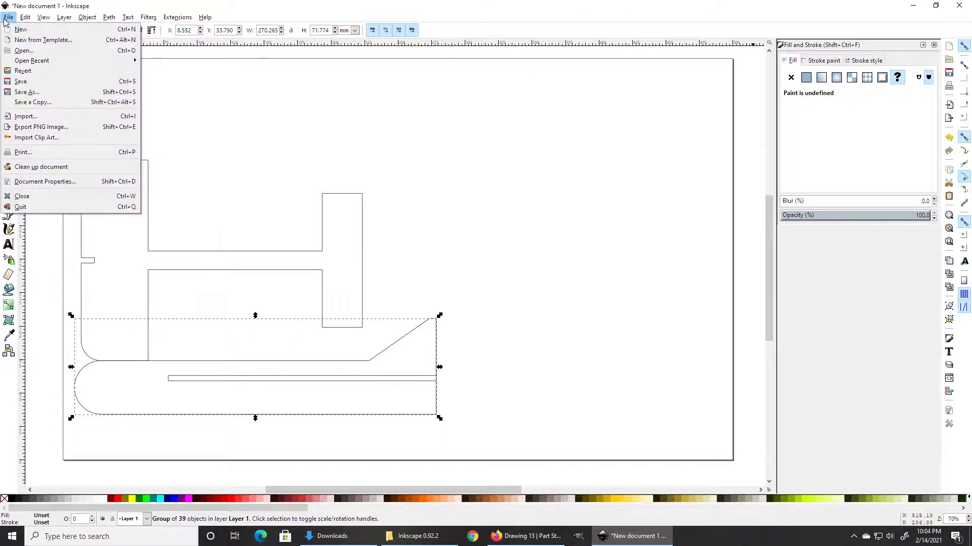
{"action": "left_click", "coordinate": [28, 117]}
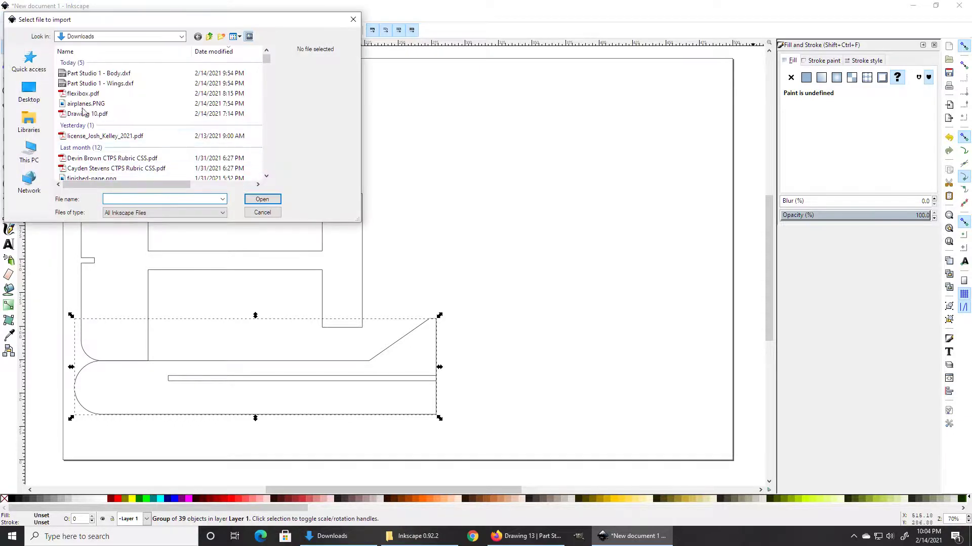
{"action": "left_click", "coordinate": [262, 212]}
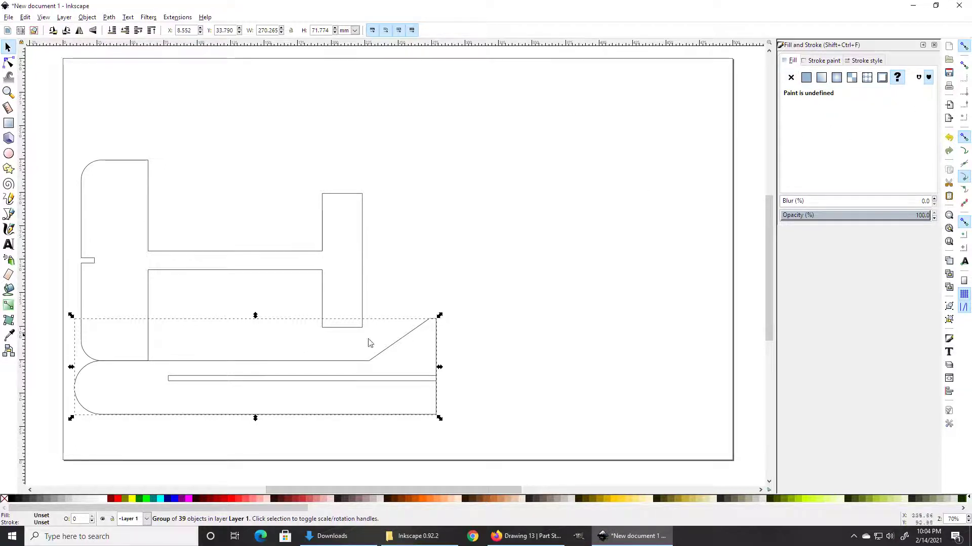
Step: Remove the lower sketch group's fill and give its outline flat black paint
{"action": "scroll", "coordinate": [341, 371], "scroll_direction": "up", "scroll_amount": 5}
{"action": "scroll", "coordinate": [336, 374], "scroll_direction": "down", "scroll_amount": 5}
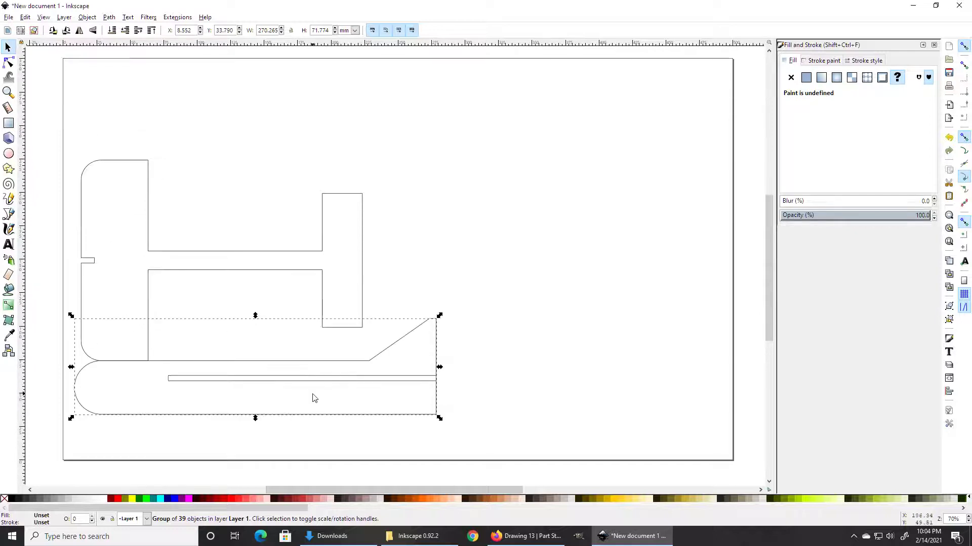
{"action": "scroll", "coordinate": [106, 379], "scroll_direction": "up", "scroll_amount": 6, "text": "ctrl"}
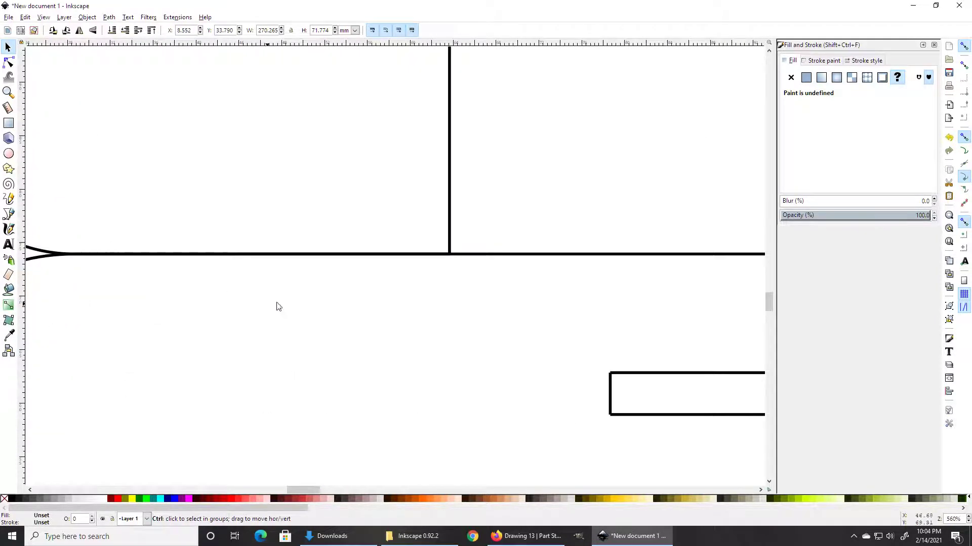
{"action": "scroll", "coordinate": [348, 289], "scroll_direction": "up", "scroll_amount": 1, "text": "ctrl"}
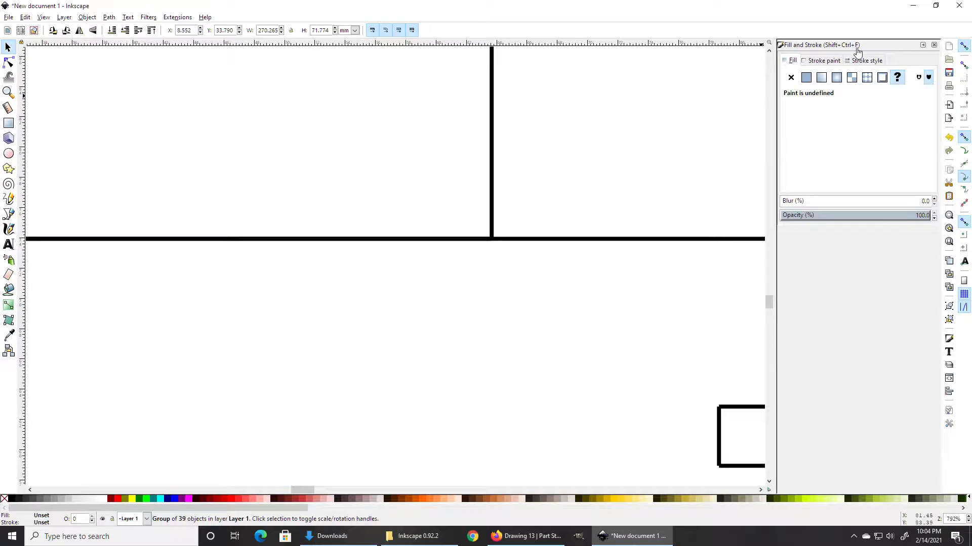
{"action": "left_click", "coordinate": [791, 78]}
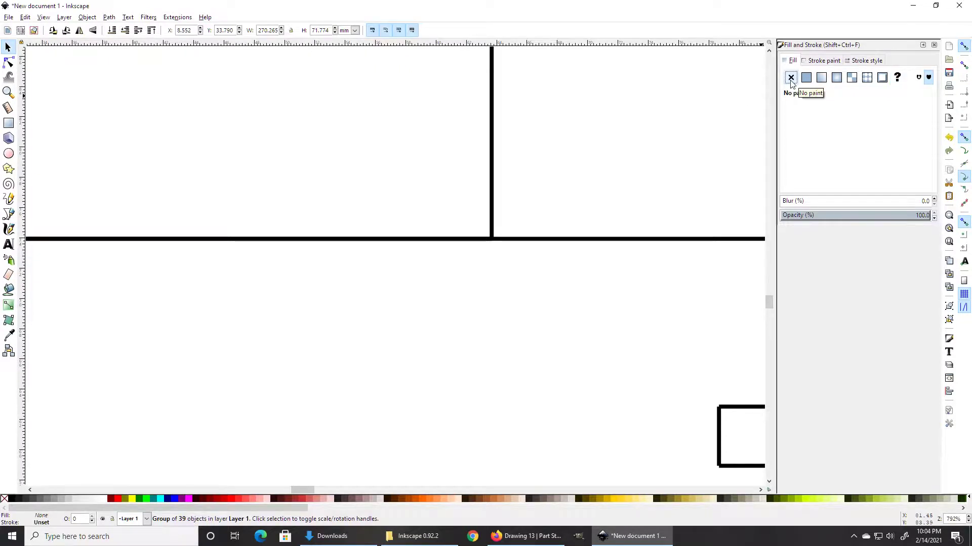
{"action": "left_click", "coordinate": [818, 63]}
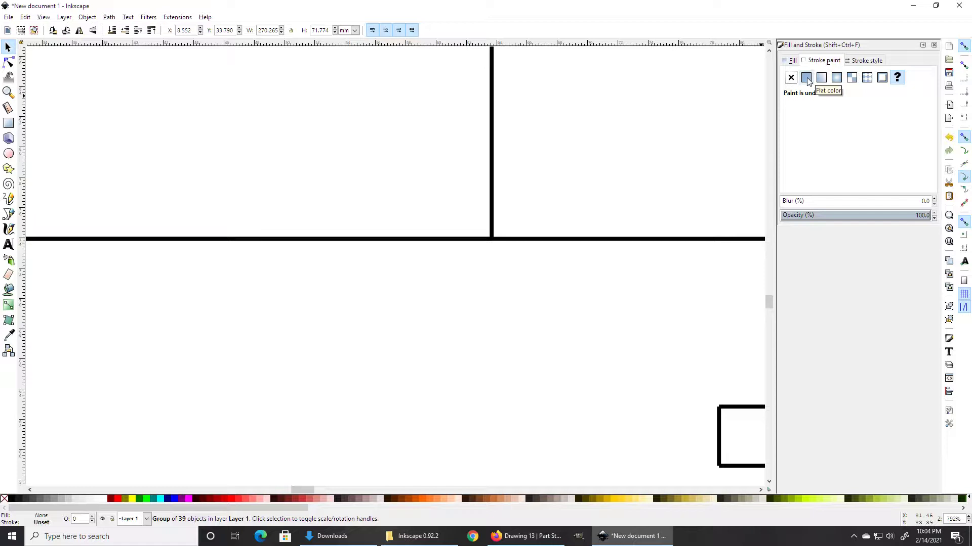
{"action": "left_click", "coordinate": [807, 78]}
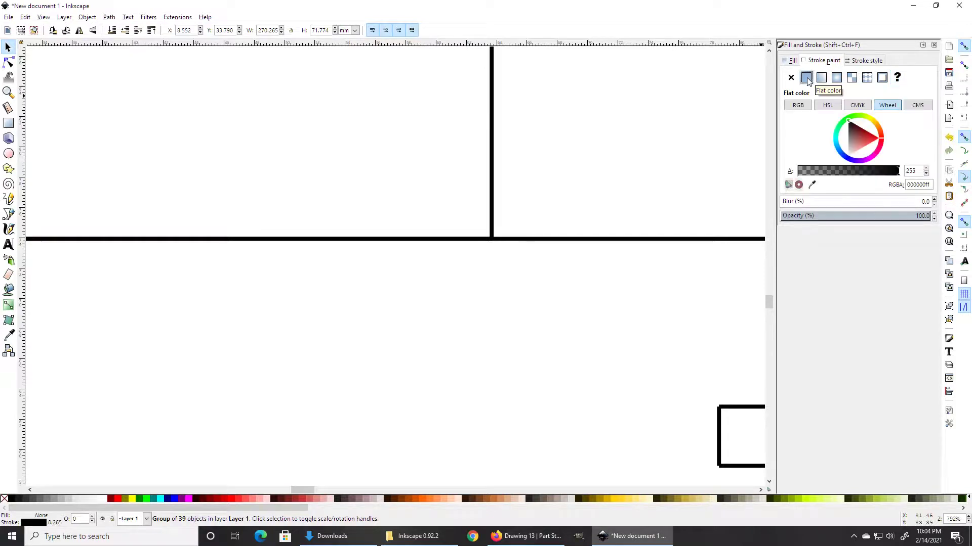
Step: Set the lower group's outline width to 0.1 mm
{"action": "left_click", "coordinate": [867, 60]}
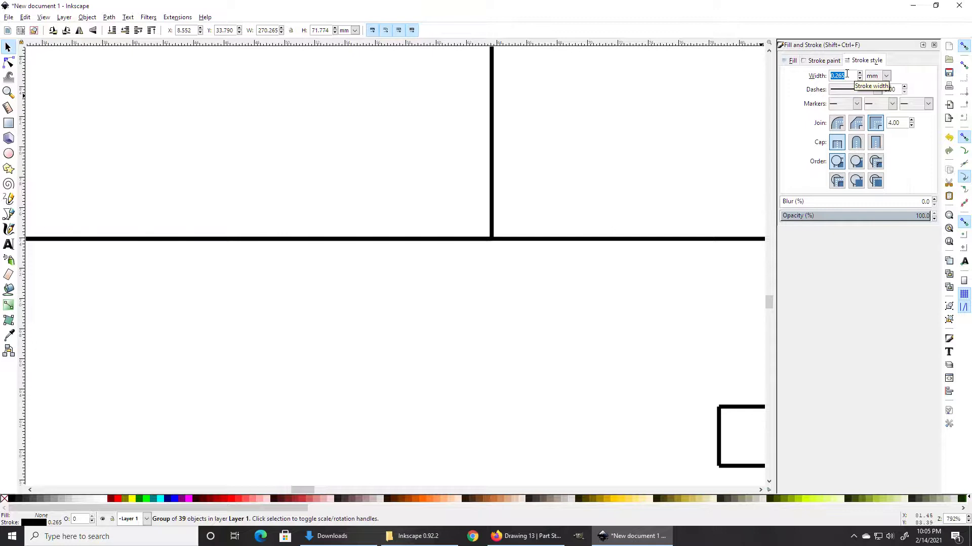
{"action": "type", "text": ".1"}
{"action": "key", "text": "Return"}
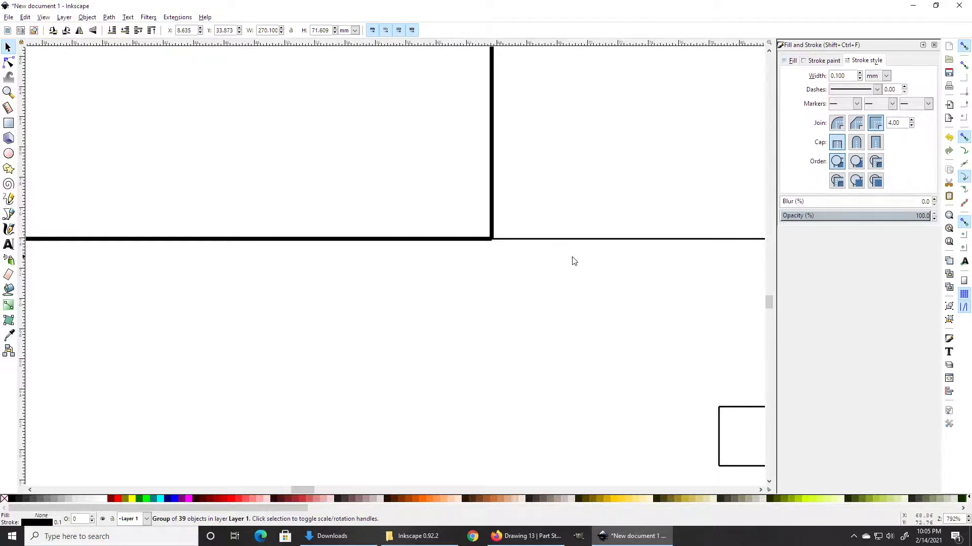
{"action": "scroll", "coordinate": [491, 180], "scroll_direction": "down", "scroll_amount": 6}
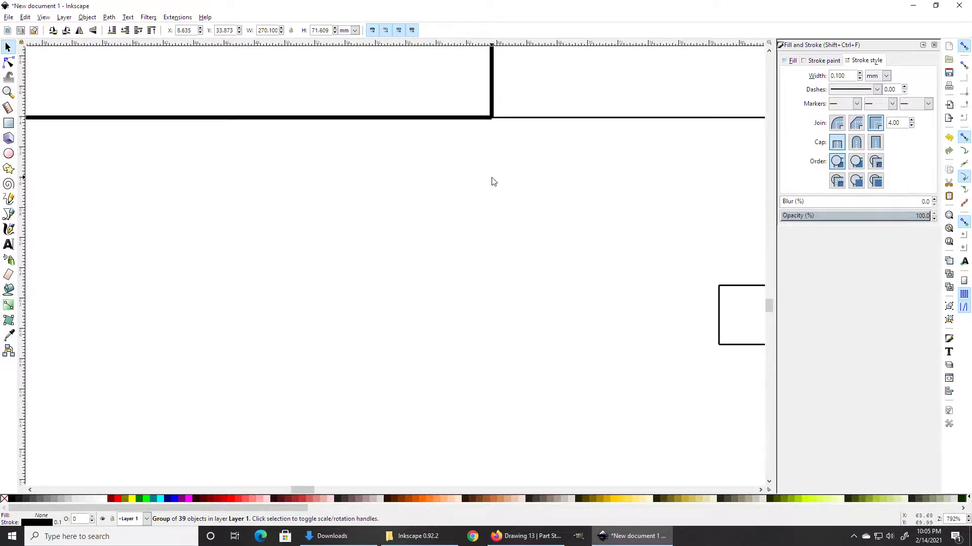
{"action": "scroll", "coordinate": [495, 183], "scroll_direction": "up", "scroll_amount": 3}
{"action": "scroll", "coordinate": [492, 184], "scroll_direction": "down", "scroll_amount": 5, "text": "ctrl"}
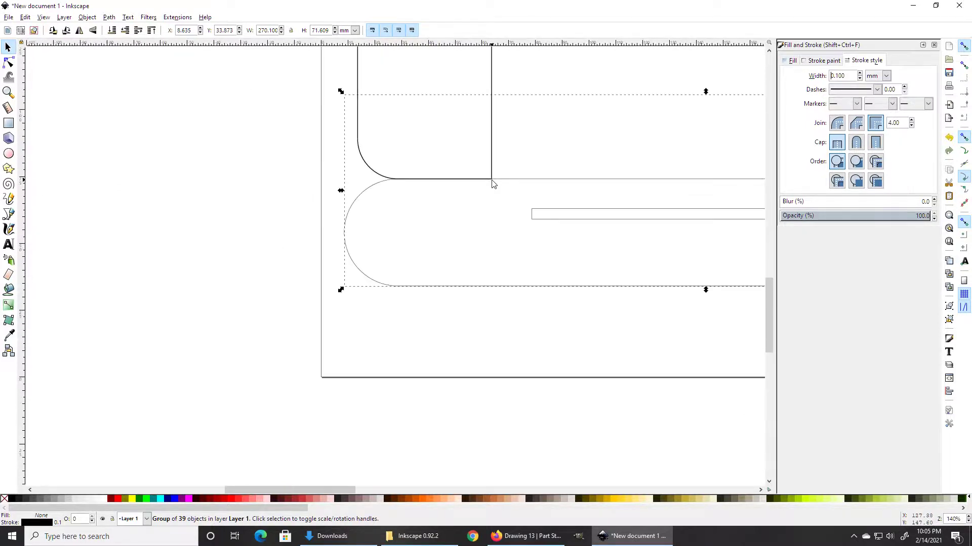
Step: Select the upper airplane part, remove its fill and give its outline flat black paint
{"action": "left_click", "coordinate": [491, 82]}
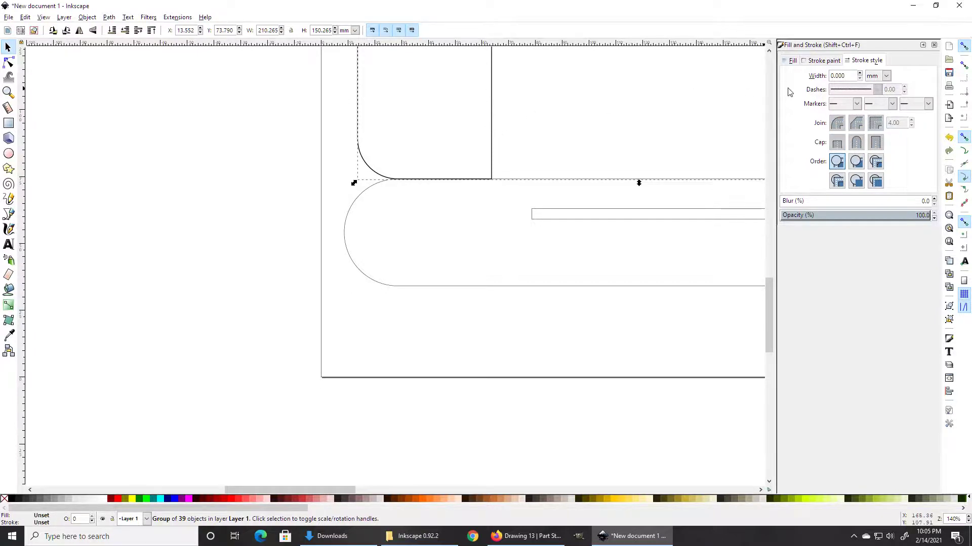
{"action": "left_click", "coordinate": [792, 60]}
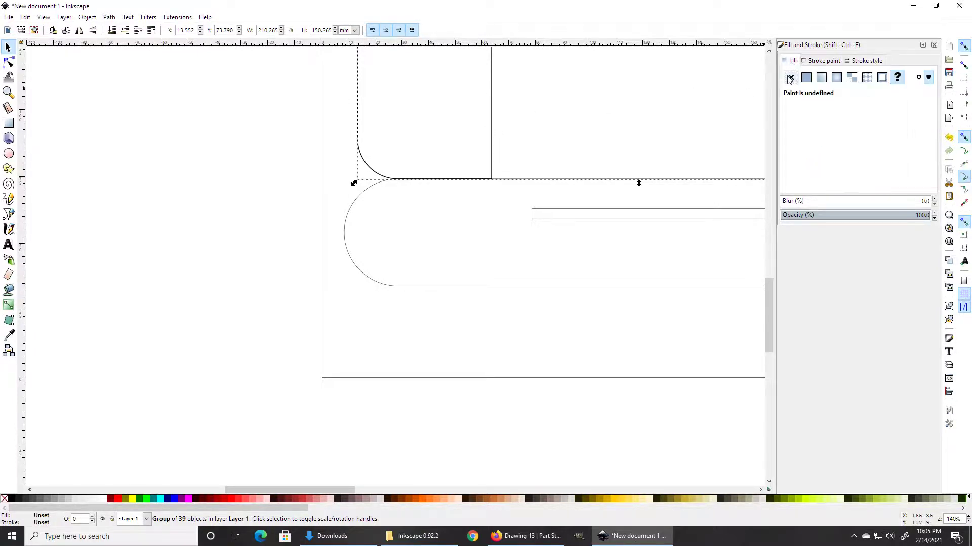
{"action": "left_click", "coordinate": [790, 76]}
{"action": "left_click", "coordinate": [820, 60]}
{"action": "left_click", "coordinate": [806, 77]}
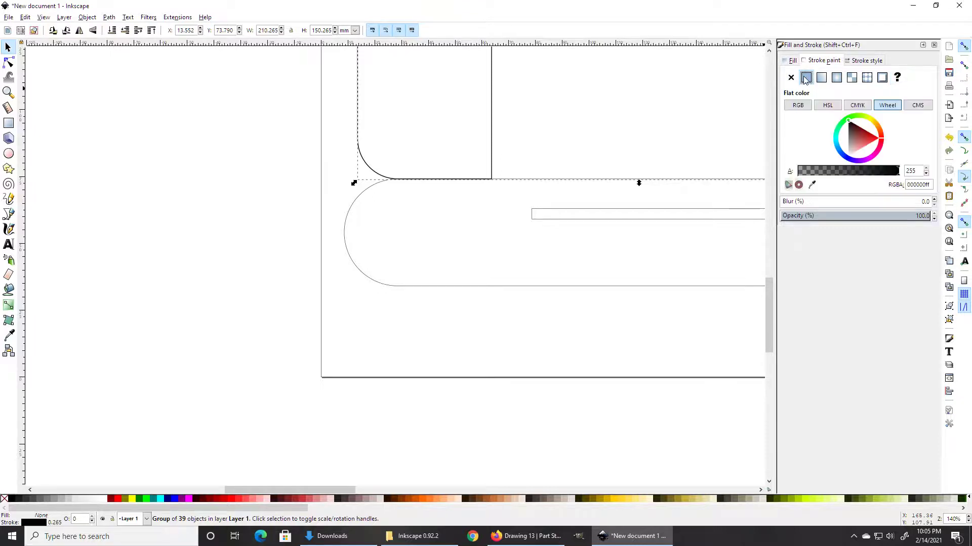
Step: Replace the 0.265 outline width with 0.1 mm, correcting an accidental 0.000 value
{"action": "left_click", "coordinate": [866, 60]}
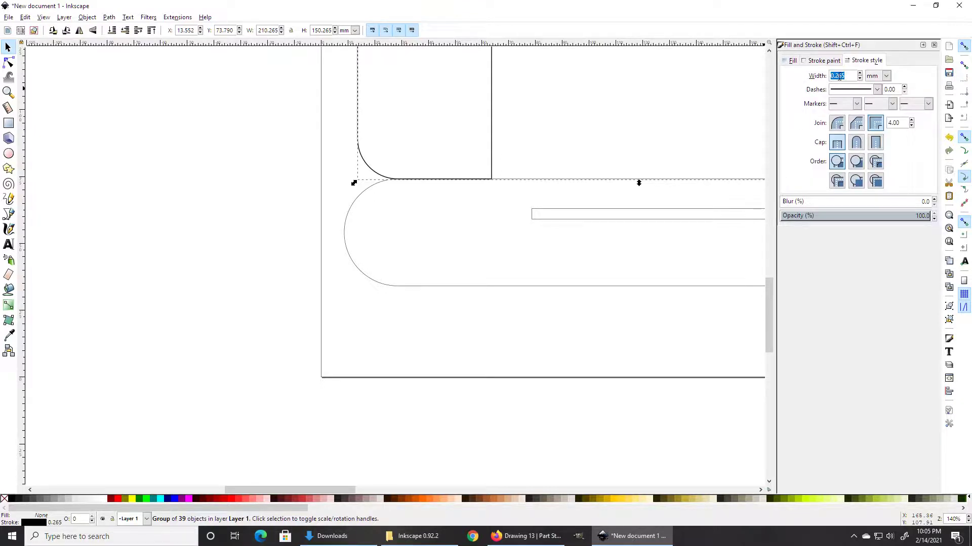
{"action": "key", "text": "BackSpace"}
{"action": "key", "text": "Return"}
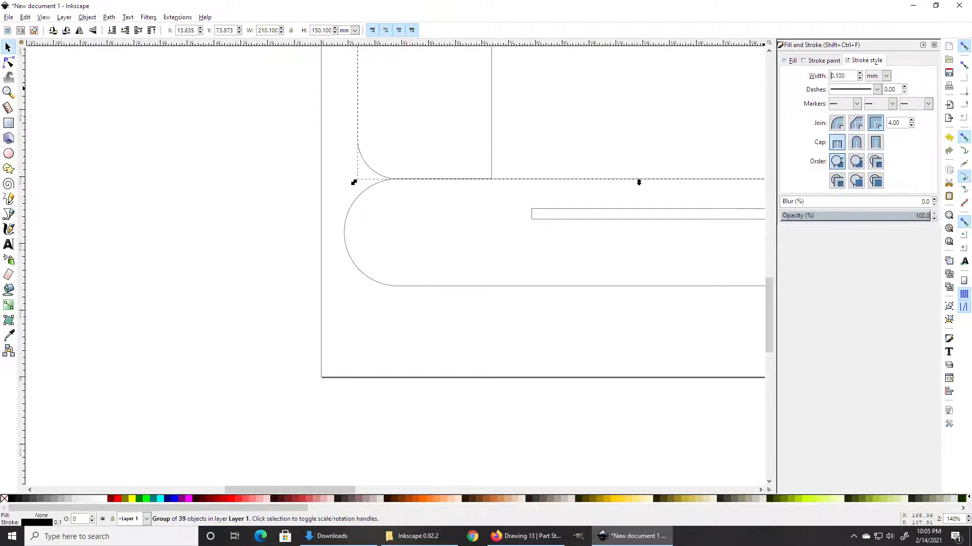
{"action": "double_click", "coordinate": [855, 76]}
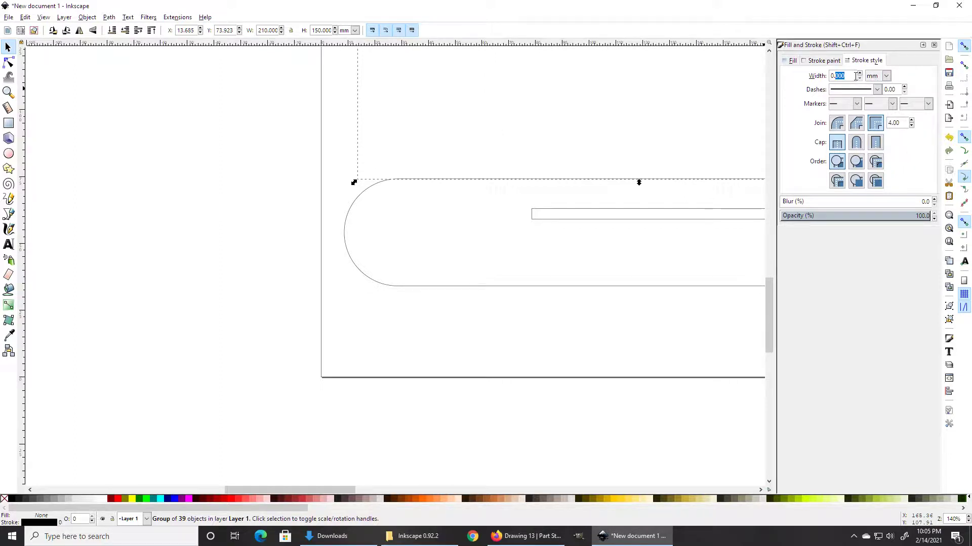
{"action": "triple_click", "coordinate": [855, 76]}
{"action": "key", "text": "BackSpace"}
{"action": "type", "text": ".1"}
{"action": "key", "text": "Return"}
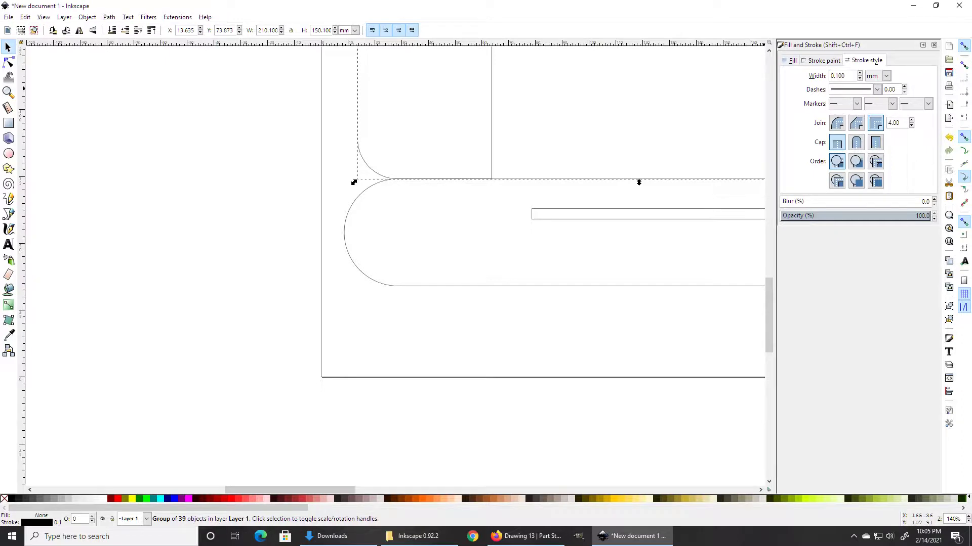
Step: Zoom and pan out to view the whole airplane drawing
{"action": "scroll", "coordinate": [616, 139], "scroll_direction": "down", "scroll_amount": 4, "text": "ctrl"}
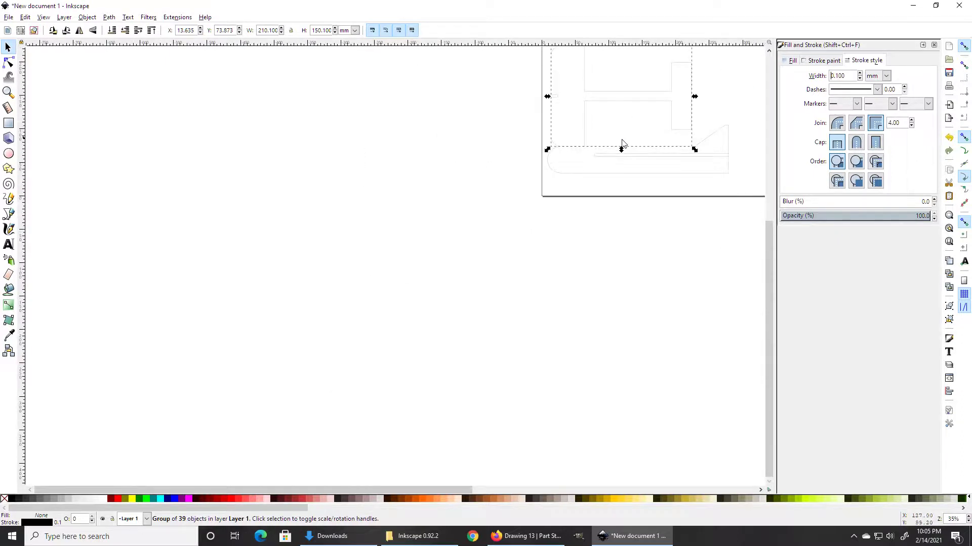
{"action": "scroll", "coordinate": [622, 146], "scroll_direction": "up", "scroll_amount": 5}
{"action": "scroll", "coordinate": [464, 226], "scroll_direction": "right", "scroll_amount": 10}
{"action": "scroll", "coordinate": [464, 262], "scroll_direction": "up", "scroll_amount": 6}
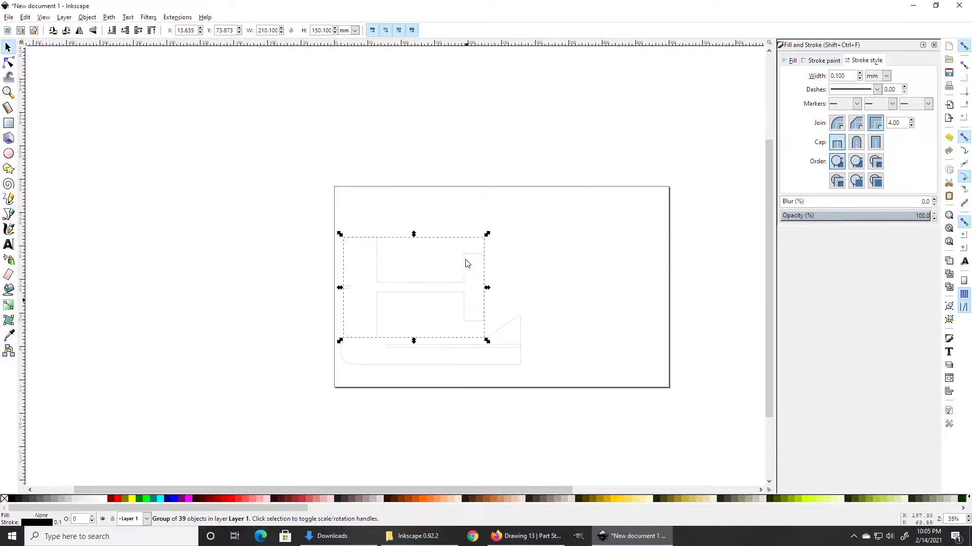
{"action": "scroll", "coordinate": [462, 335], "scroll_direction": "up", "scroll_amount": 3, "text": "ctrl"}
{"action": "scroll", "coordinate": [462, 335], "scroll_direction": "down", "scroll_amount": 2, "text": "ctrl"}
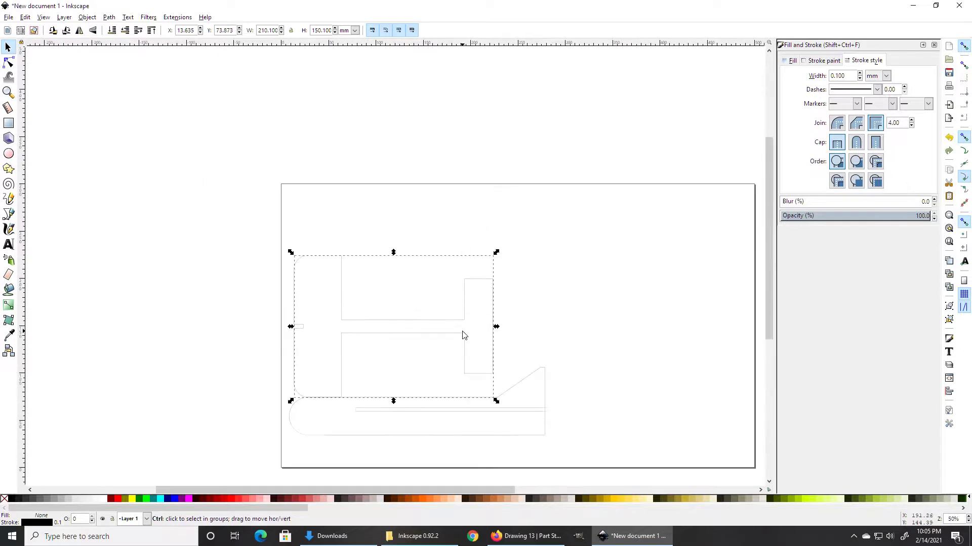
{"action": "left_click", "coordinate": [8, 17]}
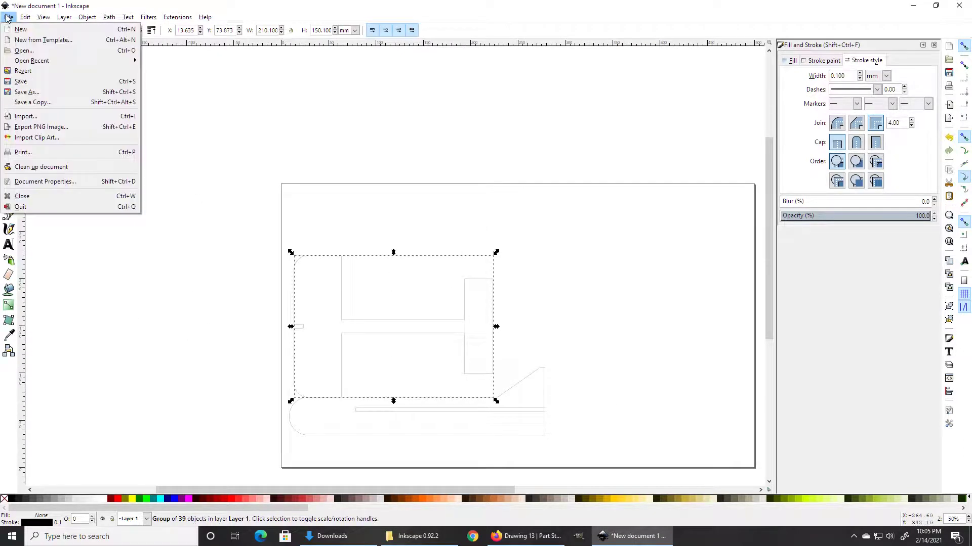
Step: Save As Inkscape SVG with the file name 'test plane' on the Desktop
{"action": "left_click", "coordinate": [51, 92]}
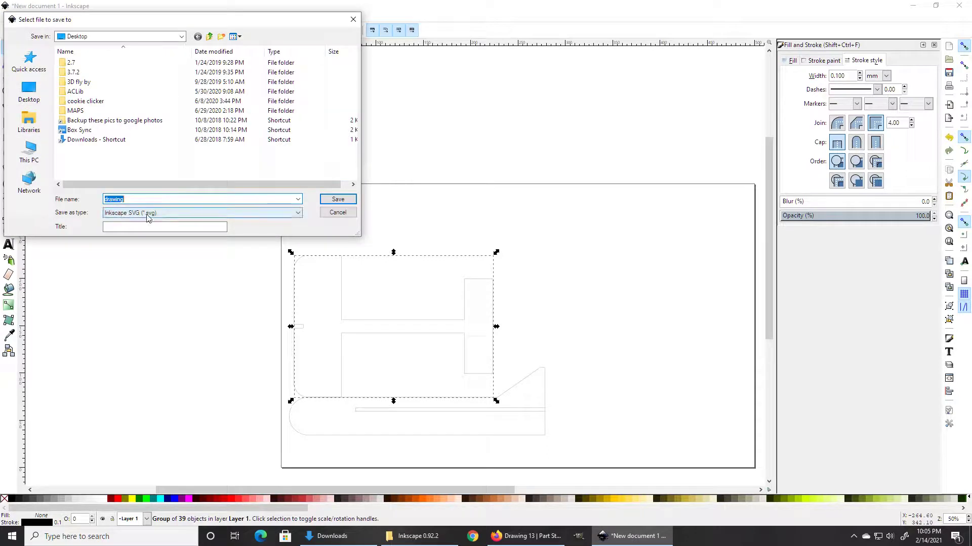
{"action": "left_click", "coordinate": [146, 213]}
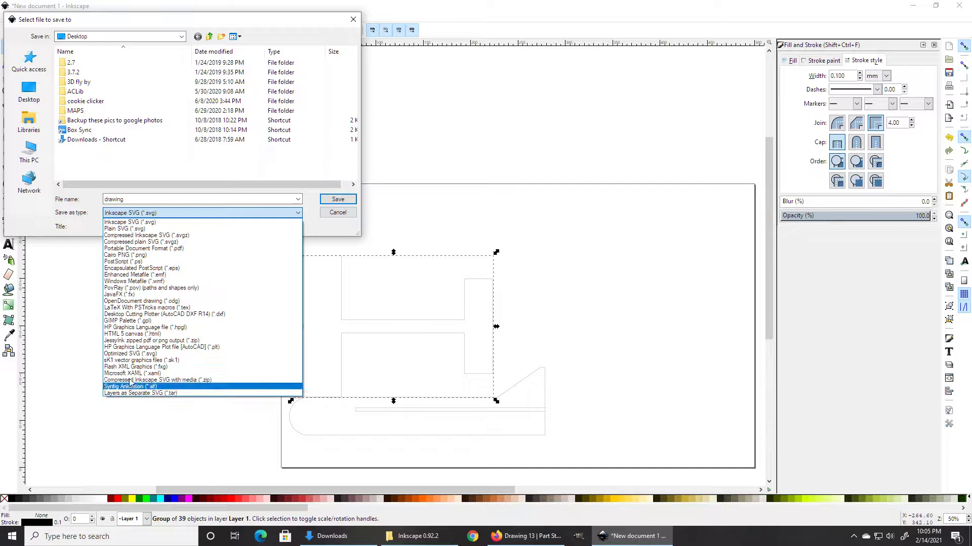
{"action": "left_click", "coordinate": [137, 199]}
{"action": "left_click", "coordinate": [138, 198]}
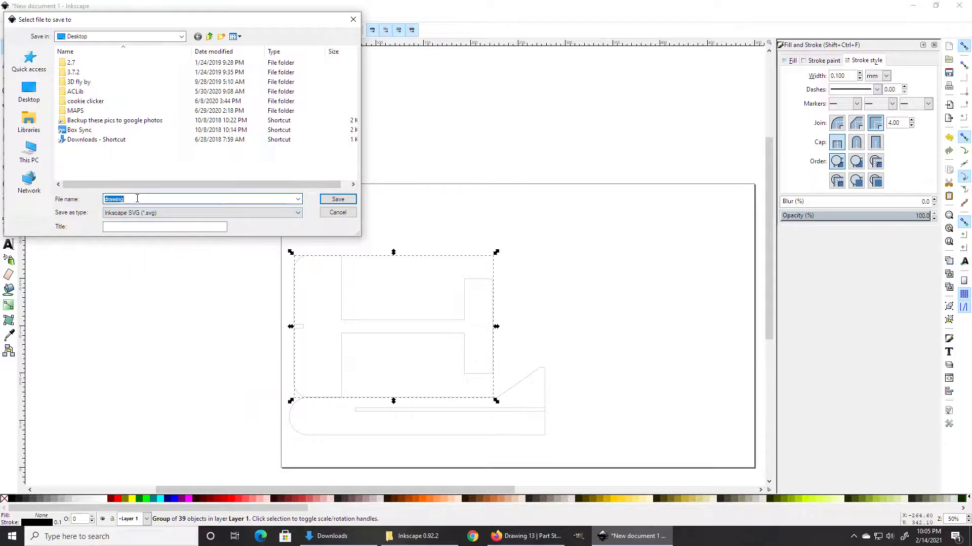
{"action": "type", "text": "test"}
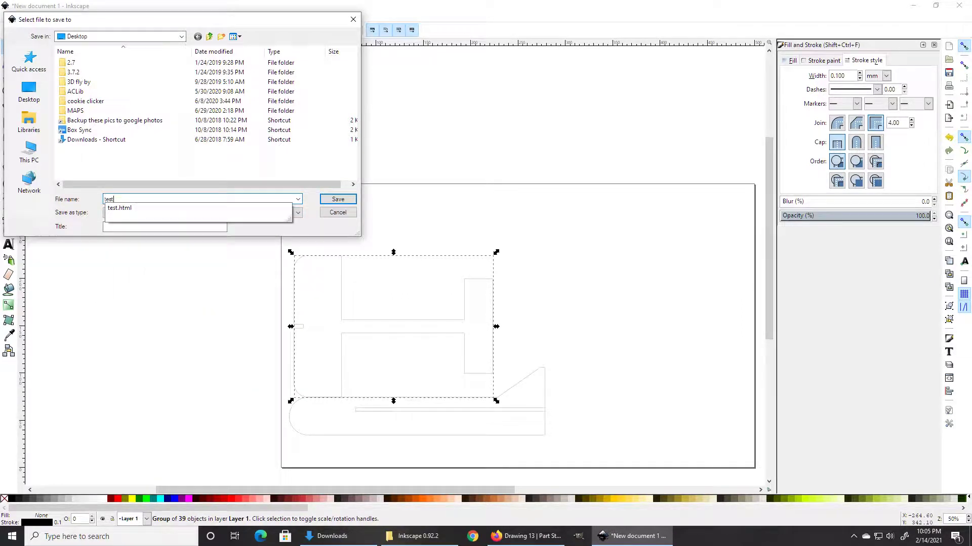
{"action": "type", "text": " plane.svg"}
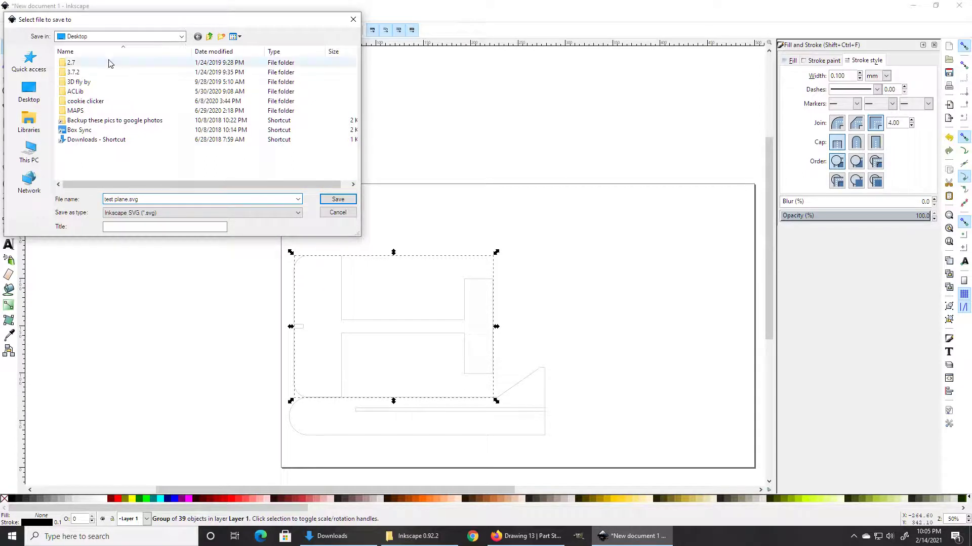
{"action": "left_click", "coordinate": [337, 200]}
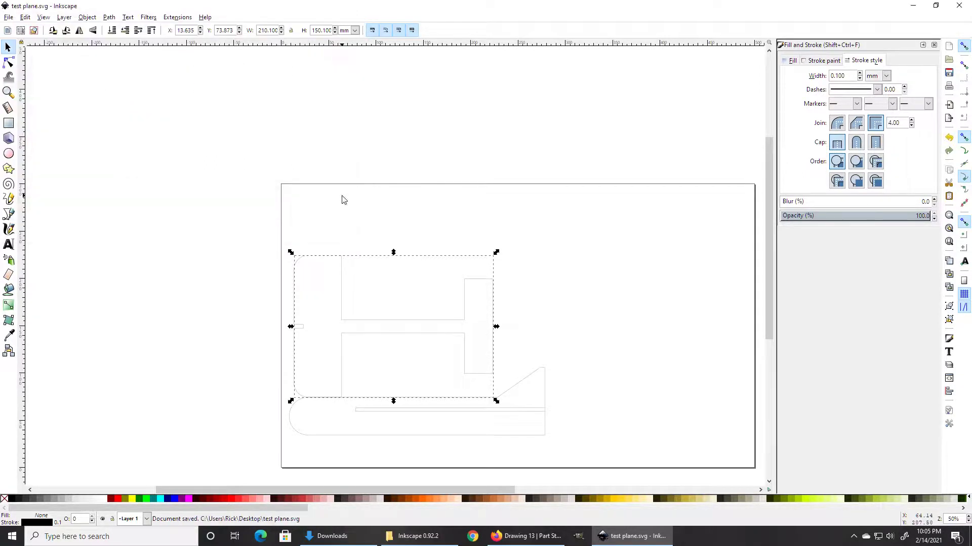
Step: Open a new Firefox tab and go to app.glowforge.com
{"action": "left_click", "coordinate": [496, 537]}
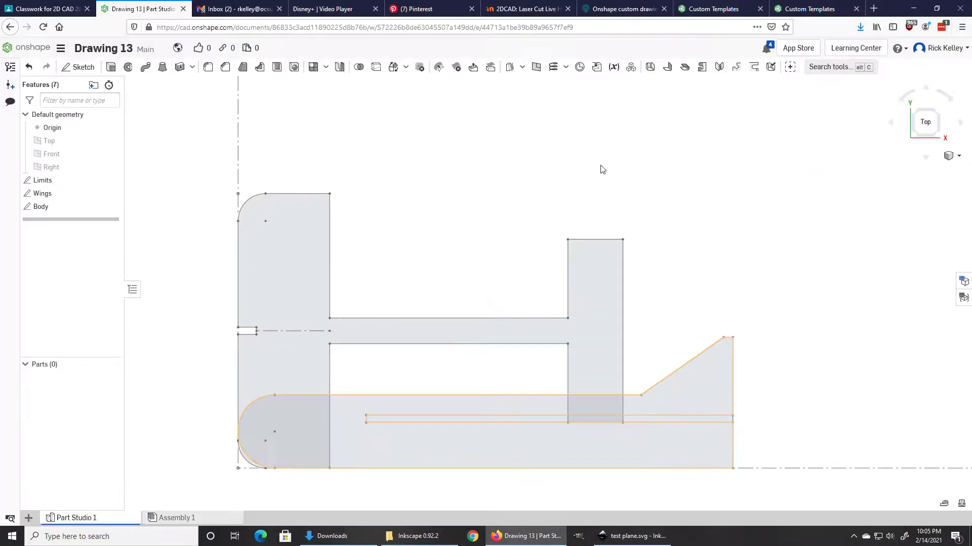
{"action": "left_click", "coordinate": [873, 9]}
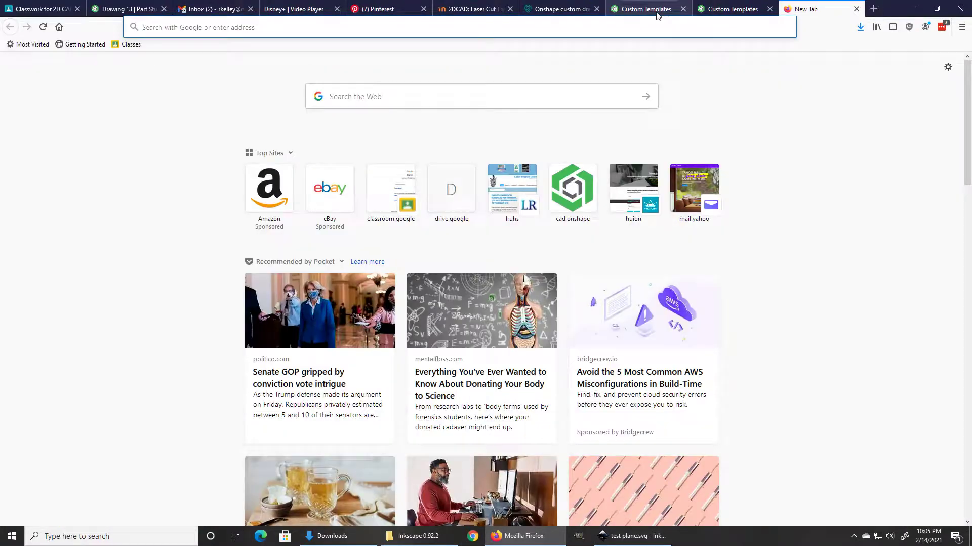
{"action": "left_click", "coordinate": [590, 30]}
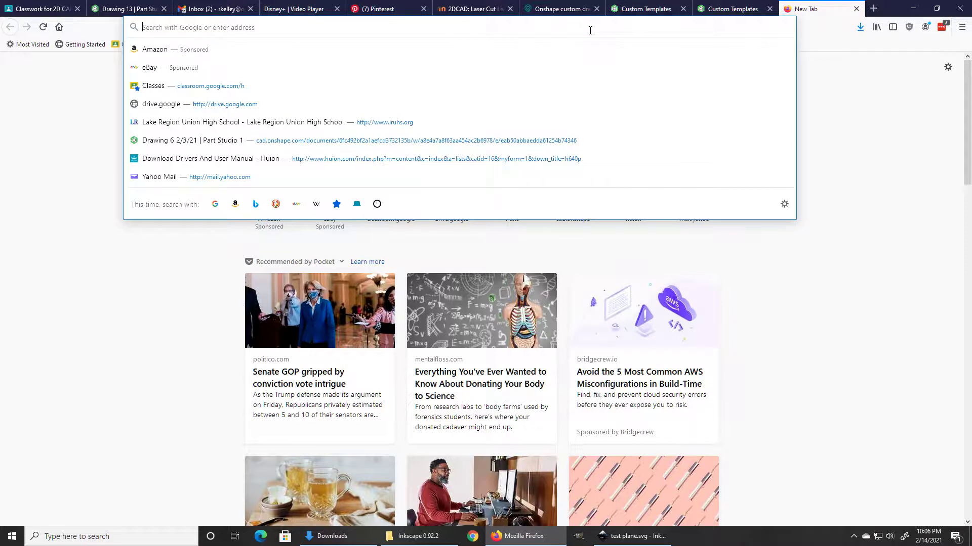
{"action": "type", "text": "app."}
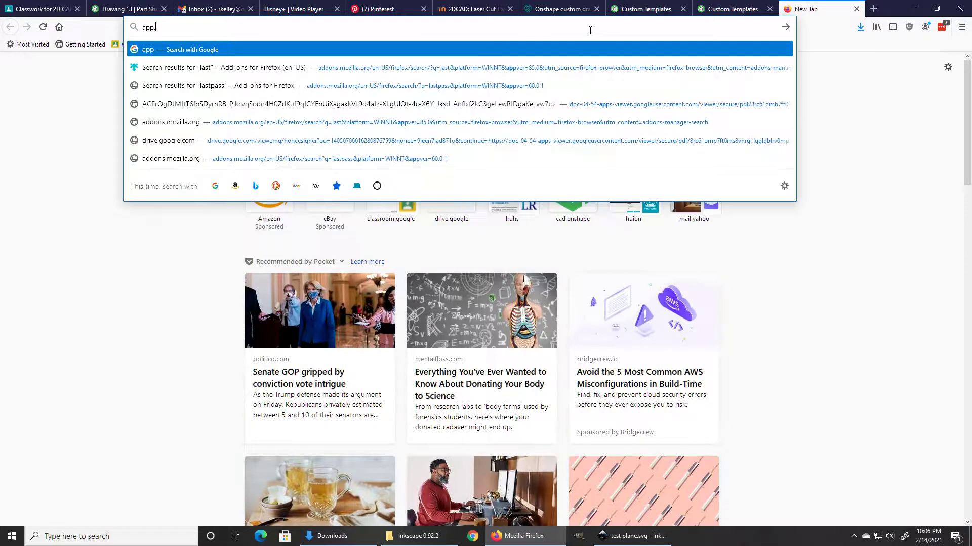
{"action": "type", "text": "glowforge.com"}
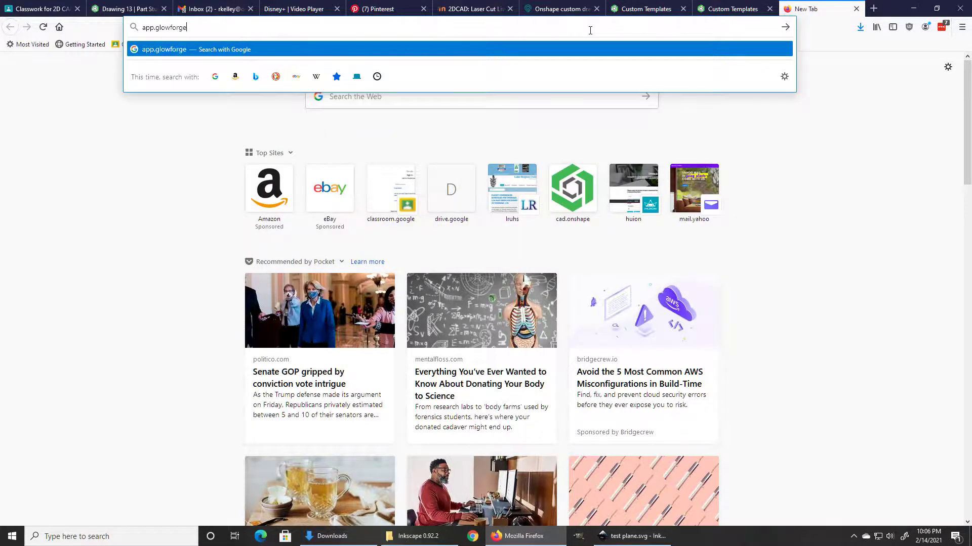
{"action": "key", "text": "Return"}
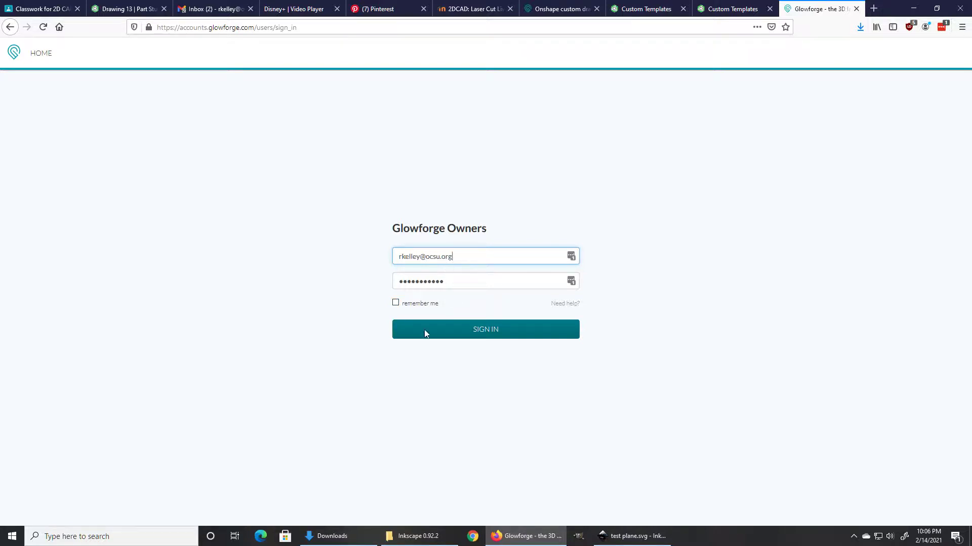
Step: Sign in to Glowforge and decline Firefox's offer to save the login
{"action": "left_click", "coordinate": [479, 333]}
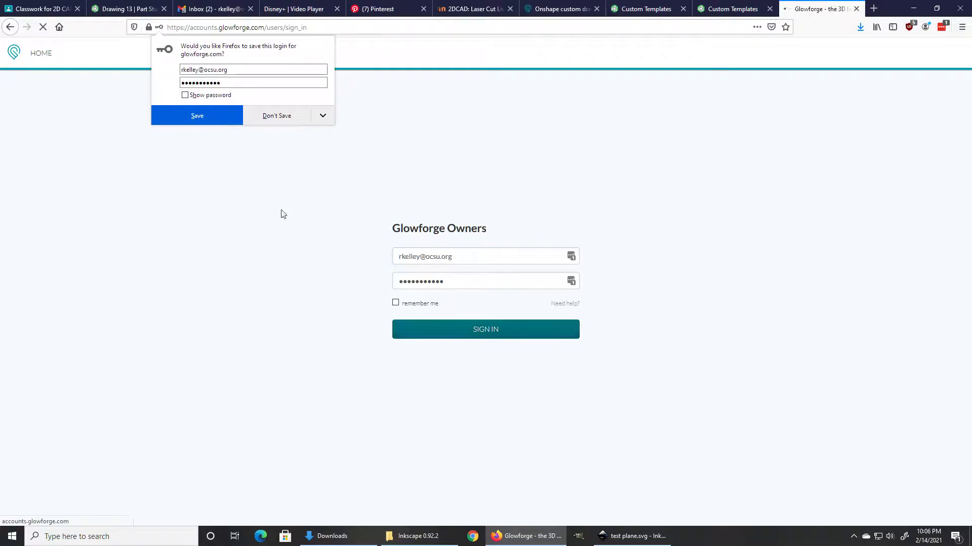
{"action": "left_click", "coordinate": [283, 121]}
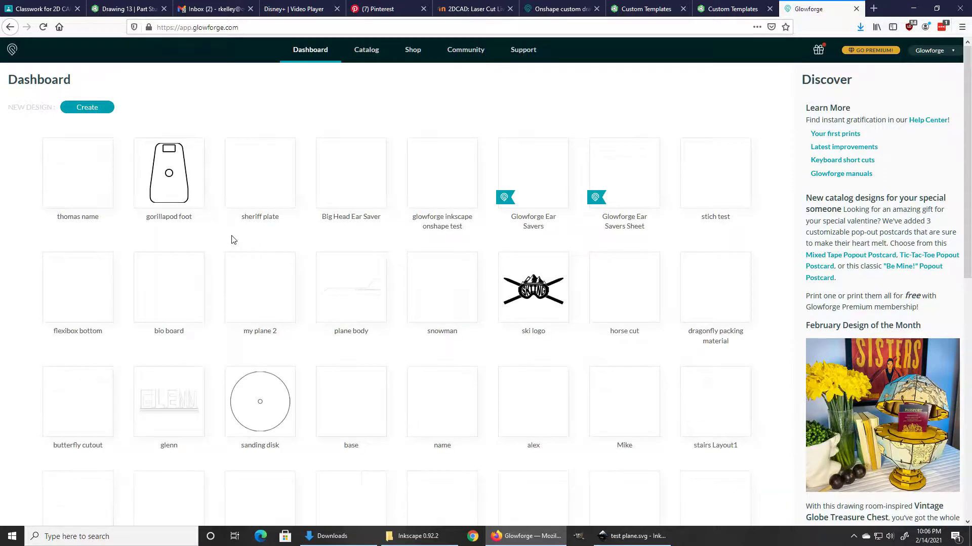
{"action": "mouse_move", "coordinate": [186, 178]}
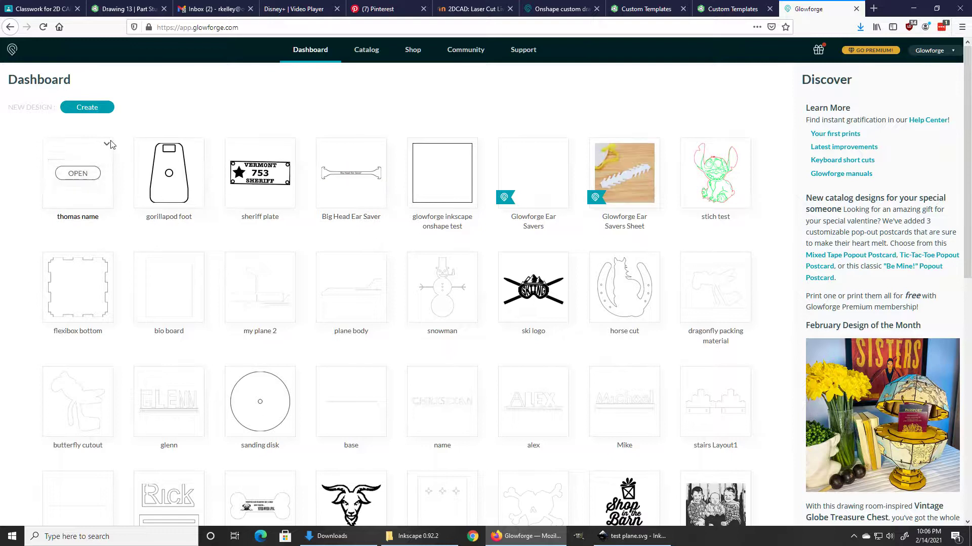
Step: Upload test plane.svg from the Desktop using Create > Upload from file
{"action": "left_click", "coordinate": [88, 111]}
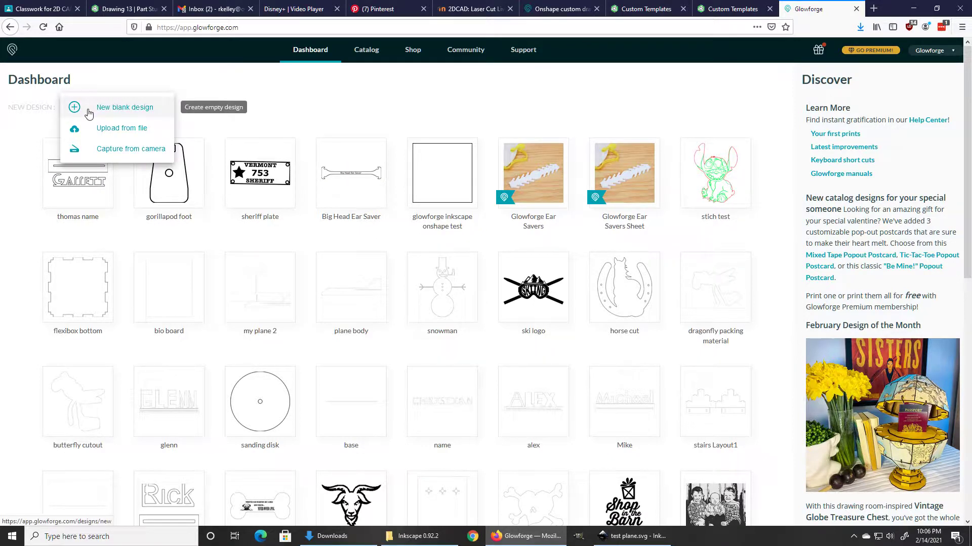
{"action": "left_click", "coordinate": [113, 130]}
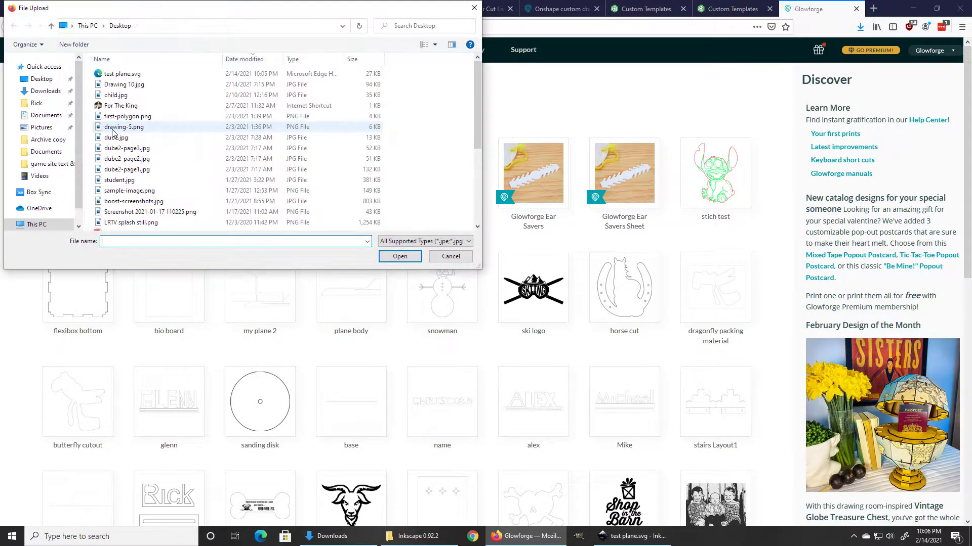
{"action": "left_click", "coordinate": [42, 79]}
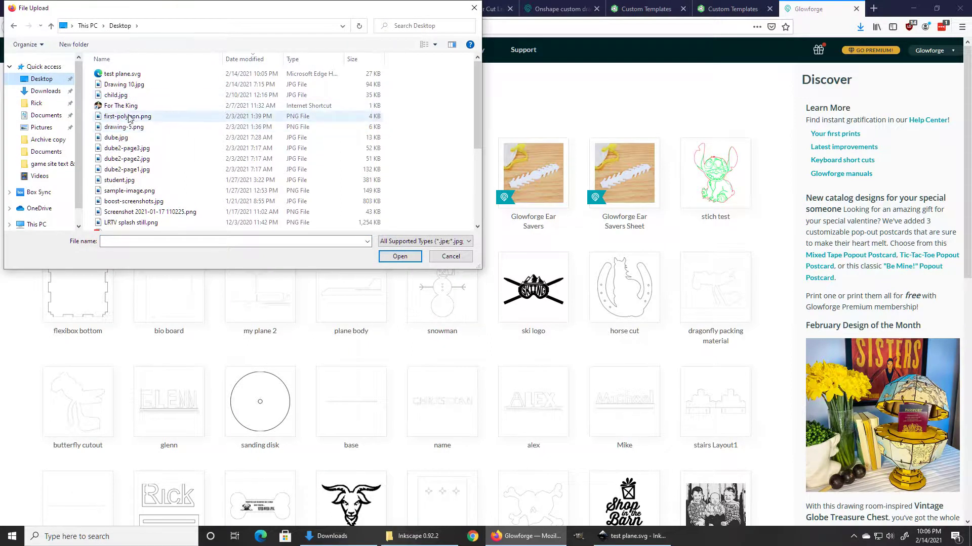
{"action": "left_click", "coordinate": [172, 241]}
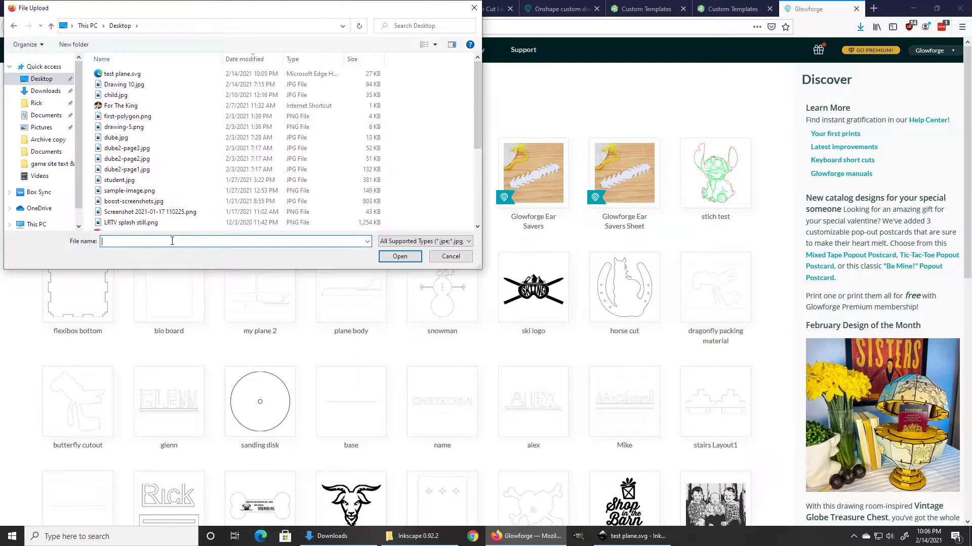
{"action": "type", "text": "test"}
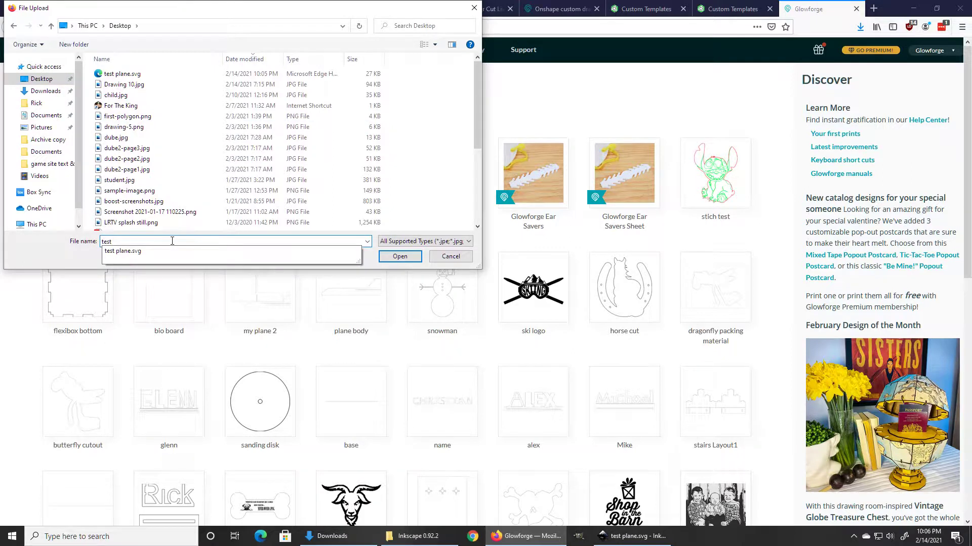
{"action": "left_click", "coordinate": [129, 252]}
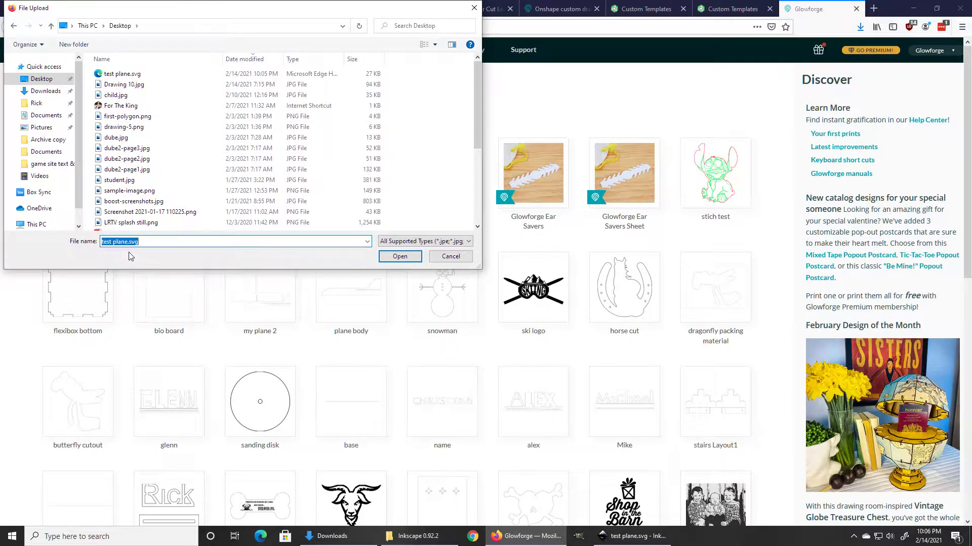
{"action": "left_click", "coordinate": [398, 261]}
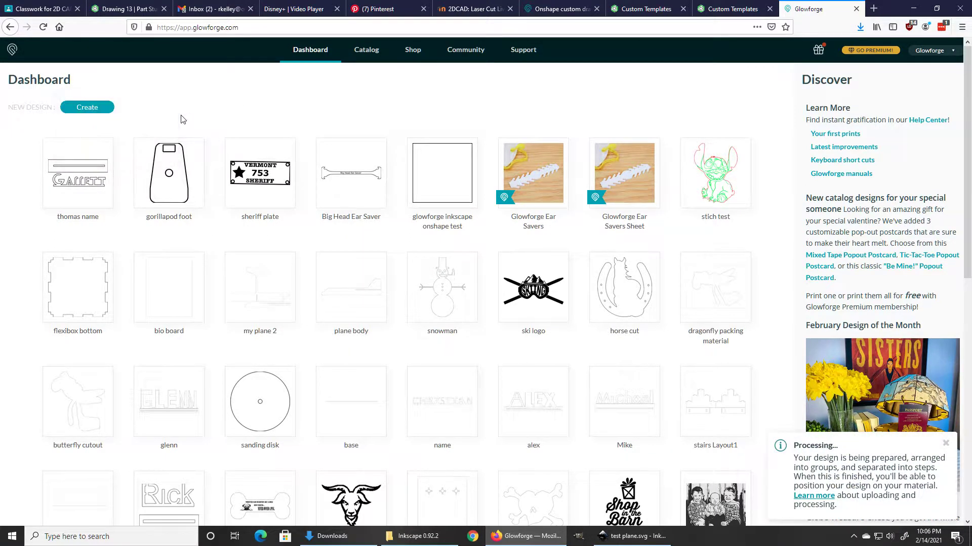
Step: Open the processed test plane design card from the Dashboard
{"action": "left_click", "coordinate": [441, 169]}
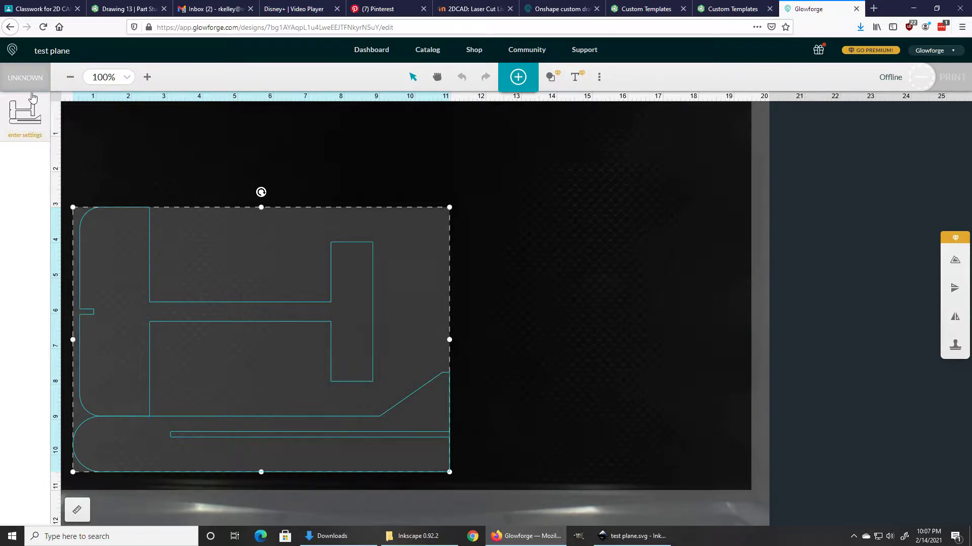
Step: Switch to an uncertified material with a thickness of about 0.154 in
{"action": "left_click", "coordinate": [25, 79]}
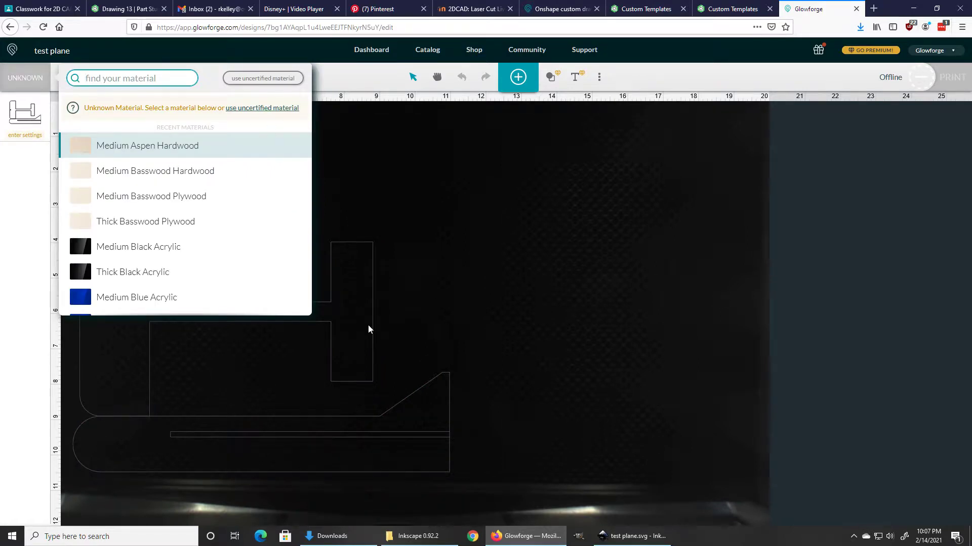
{"action": "left_click", "coordinate": [257, 81]}
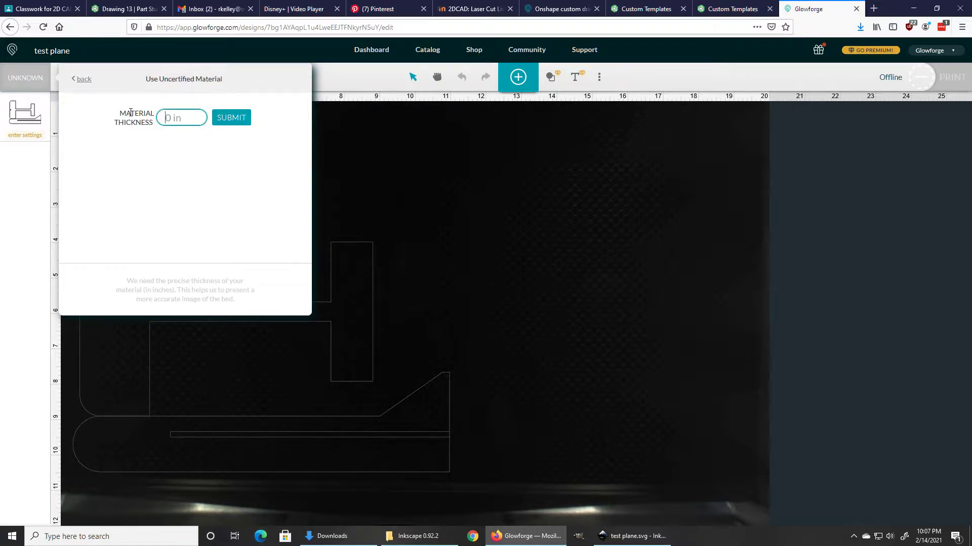
{"action": "type", "text": ".154"}
{"action": "key", "text": "Return"}
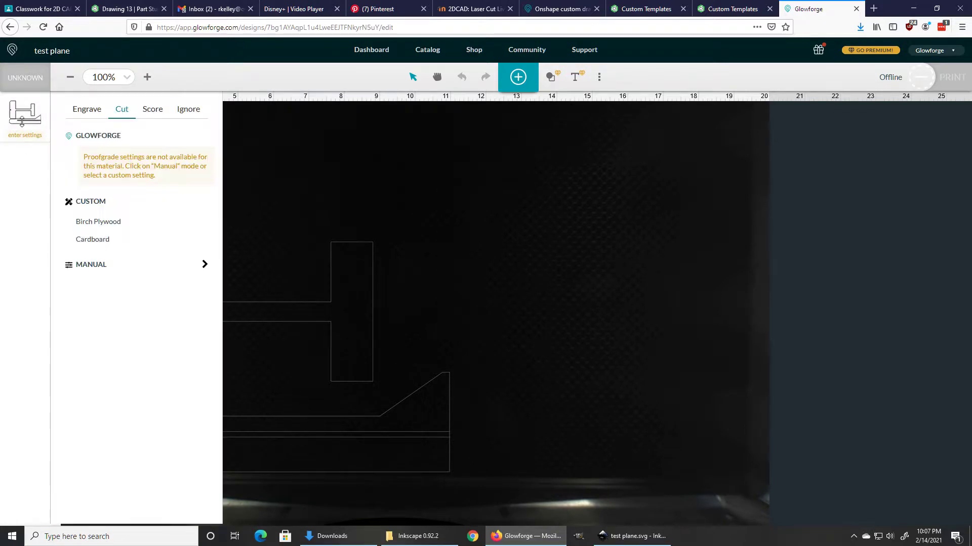
Step: Apply the custom Cardboard cut setting (speed 200, power 80, one pass) to the plane outlines
{"action": "left_click", "coordinate": [93, 239]}
{"action": "left_click", "coordinate": [205, 241]}
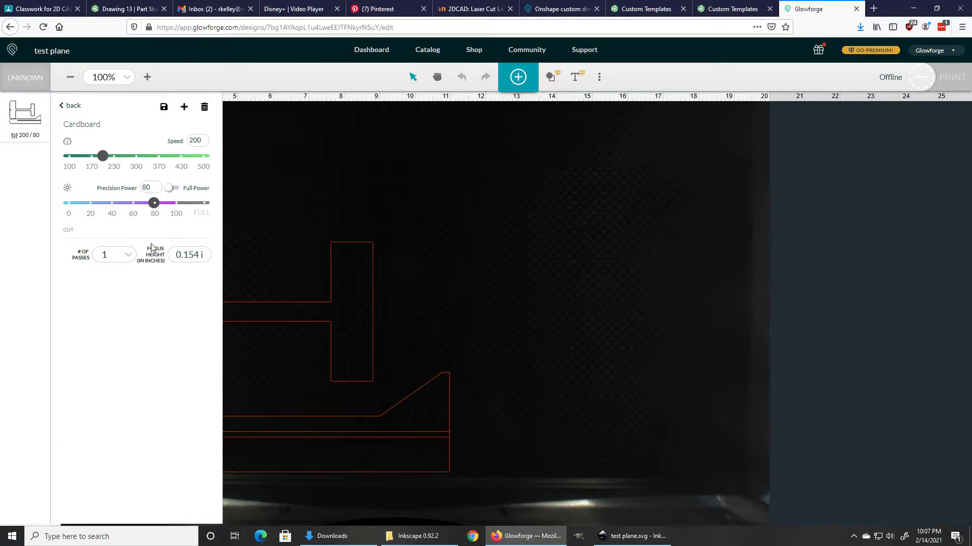
{"action": "left_click", "coordinate": [196, 253]}
{"action": "left_click", "coordinate": [63, 107]}
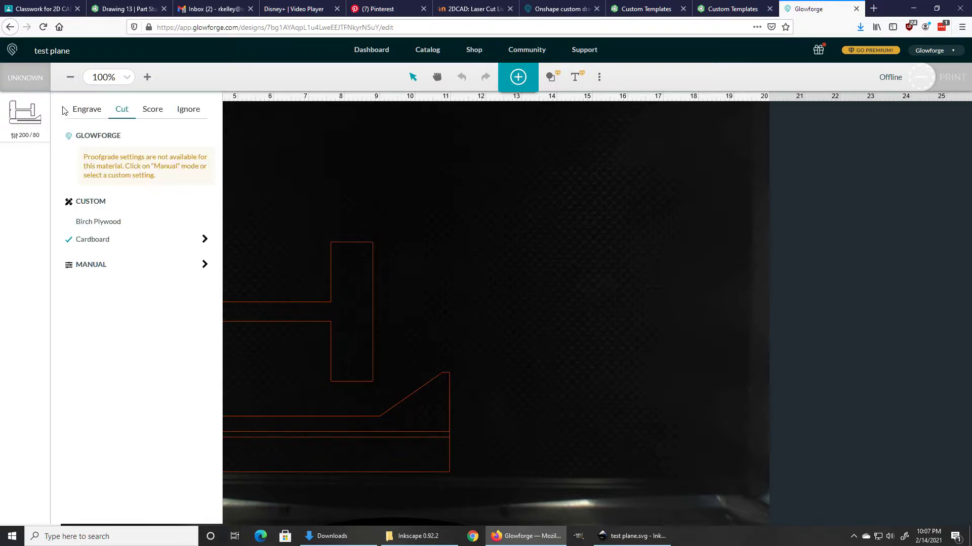
{"action": "left_click", "coordinate": [272, 240]}
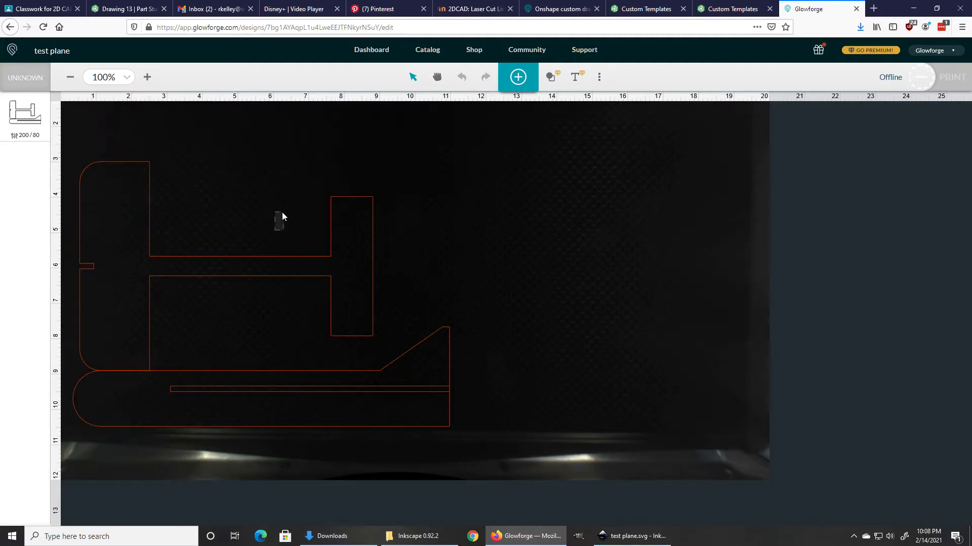
{"action": "left_click", "coordinate": [282, 216]}
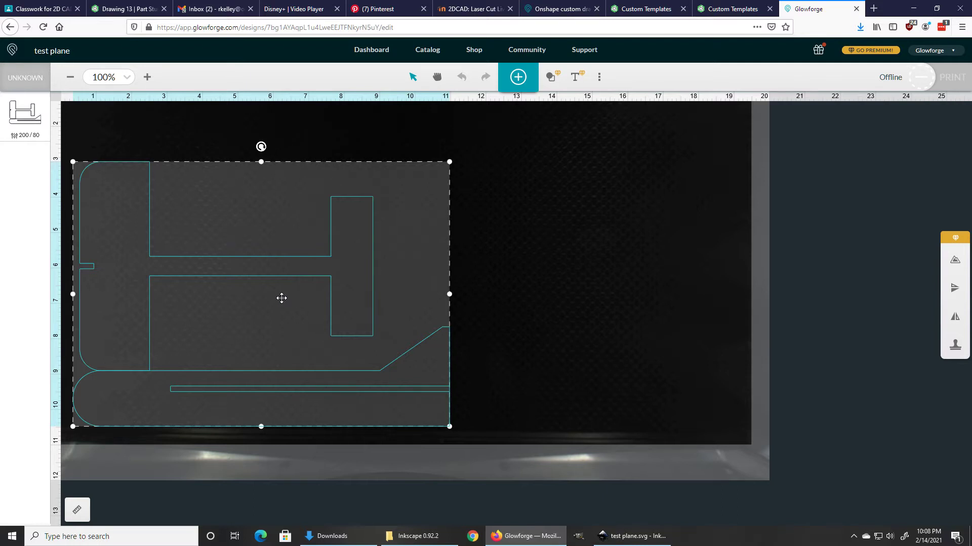
Step: Drag the plane design left of centre, its left edge near the bed's 2-inch mark
{"action": "left_click_drag", "start_coordinate": [195, 267], "coordinate": [292, 241]}
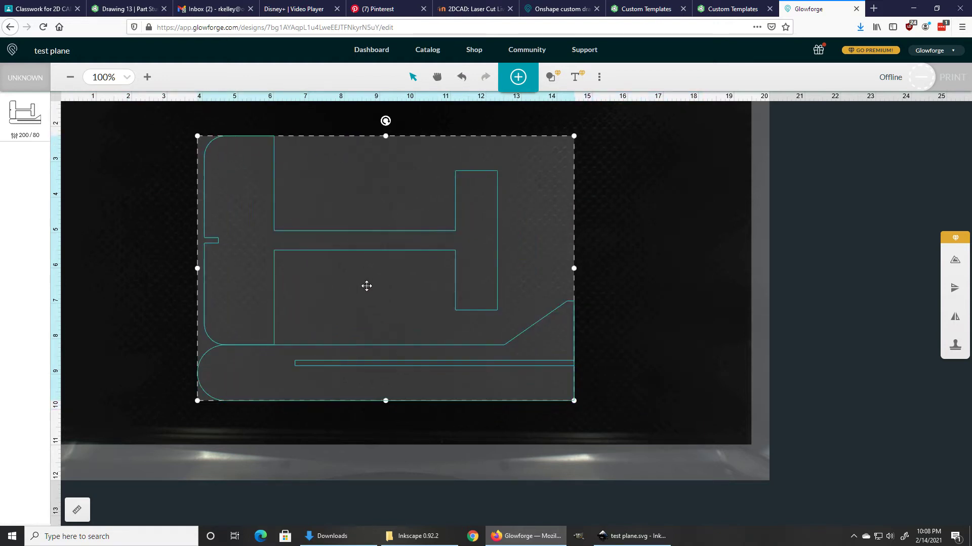
{"action": "left_click_drag", "start_coordinate": [377, 269], "coordinate": [366, 220]}
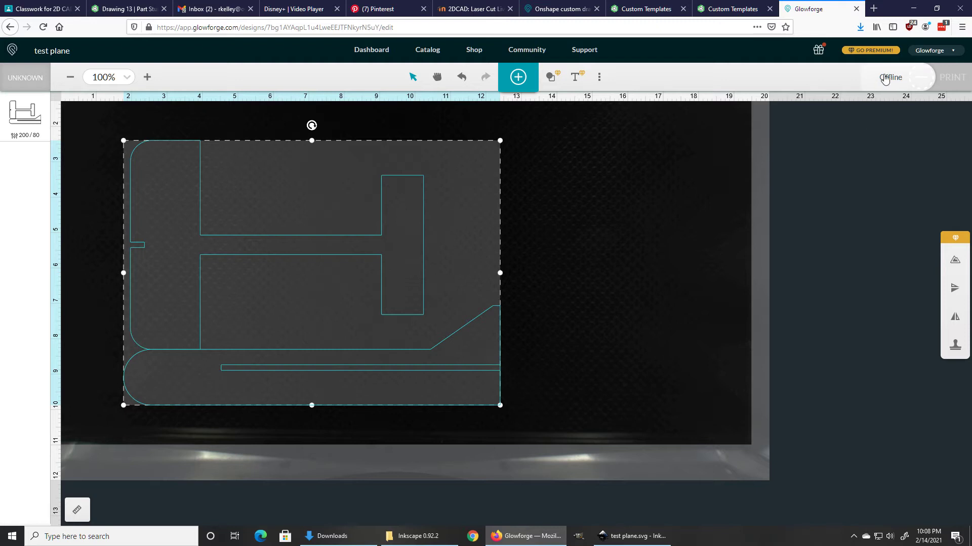